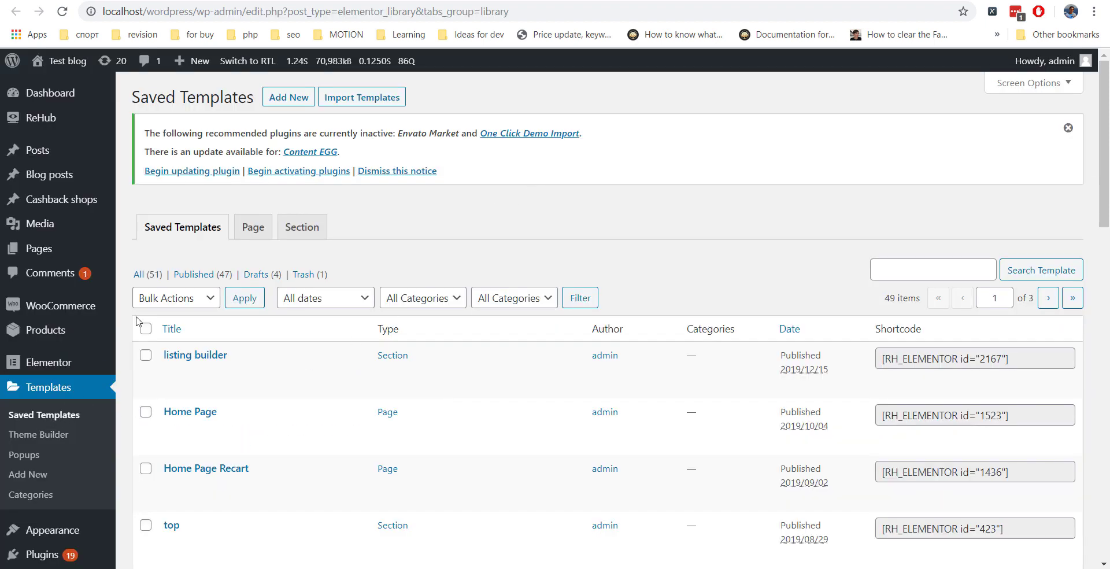
Step: Create a new template titled Listing and publish it
right_click(291, 103)
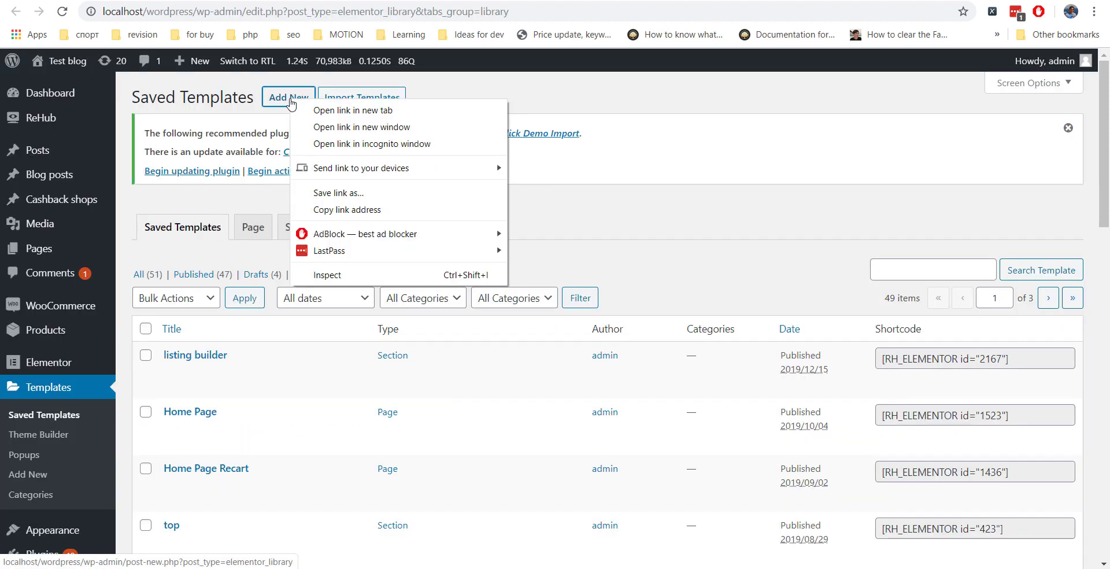
left_click(315, 108)
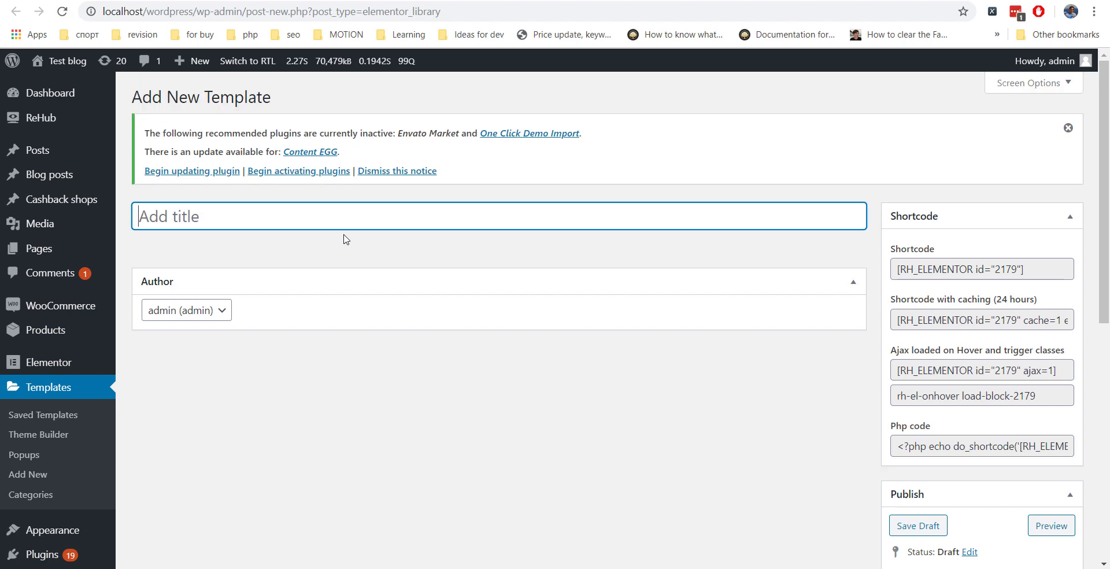
type("Listing")
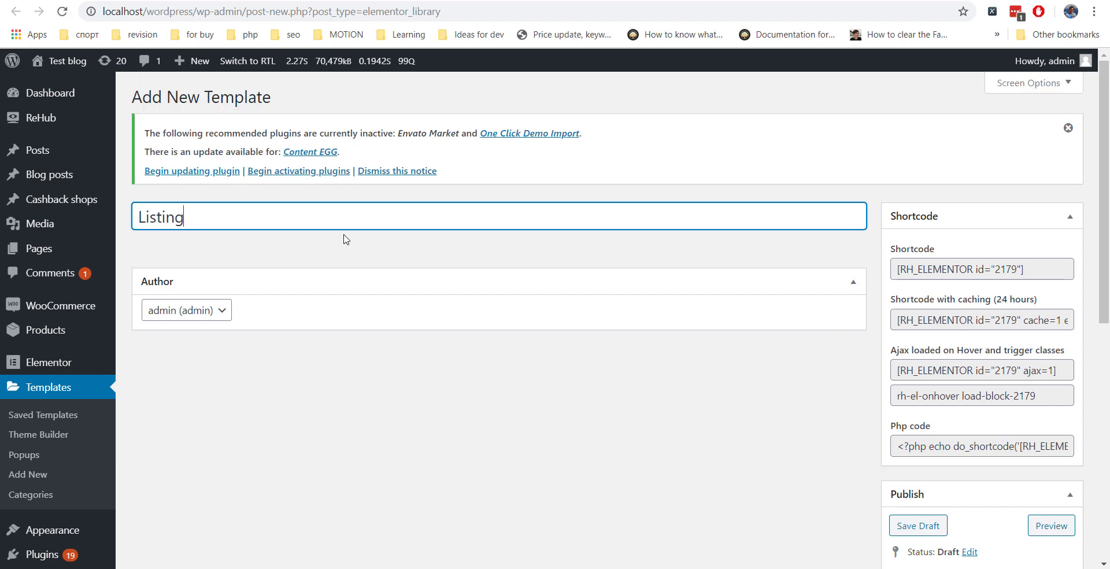
scroll(506, 257, "down", 2)
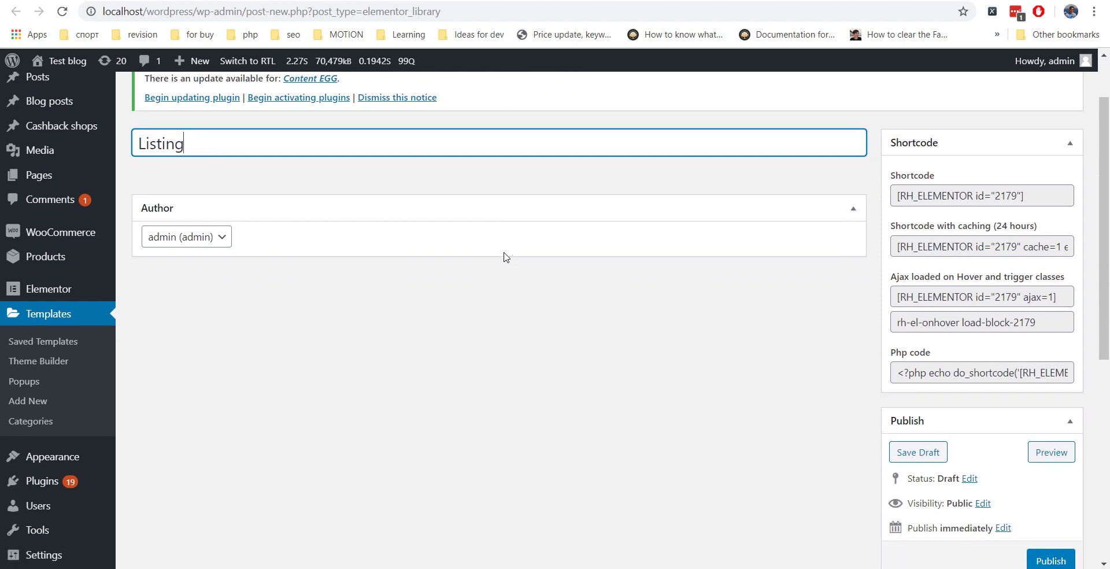
left_click(1051, 490)
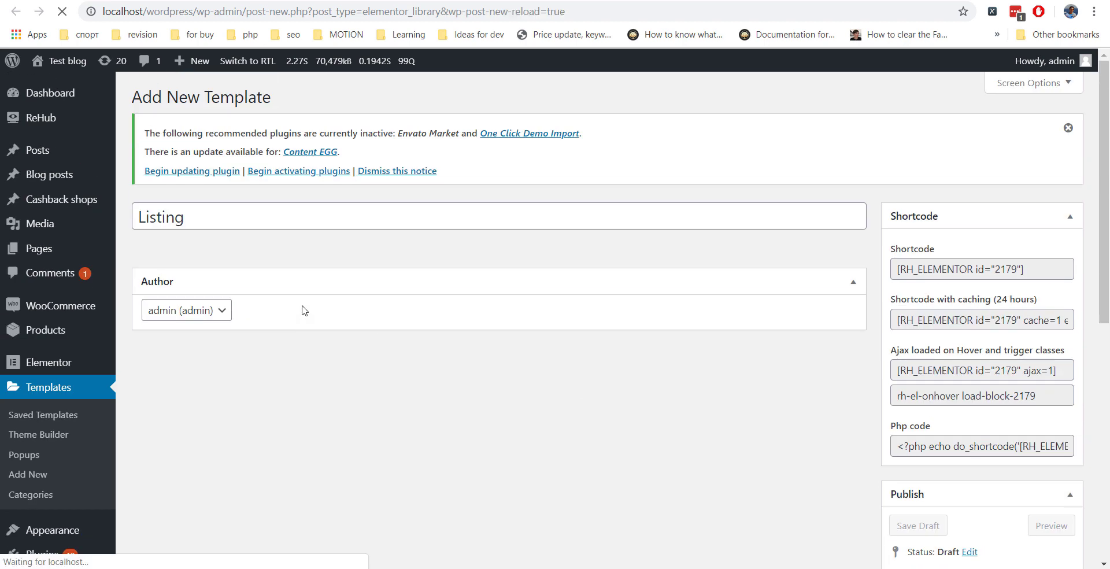
Step: Open the Listing template in Elementor and add an Advanced Listing Builder widget
left_click(250, 319)
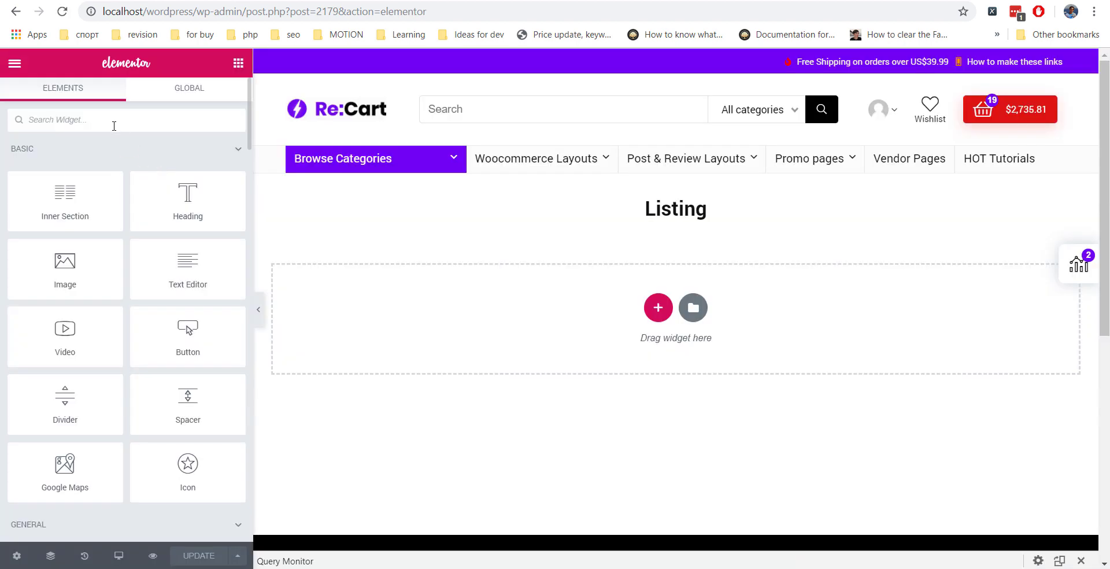
type("Listing")
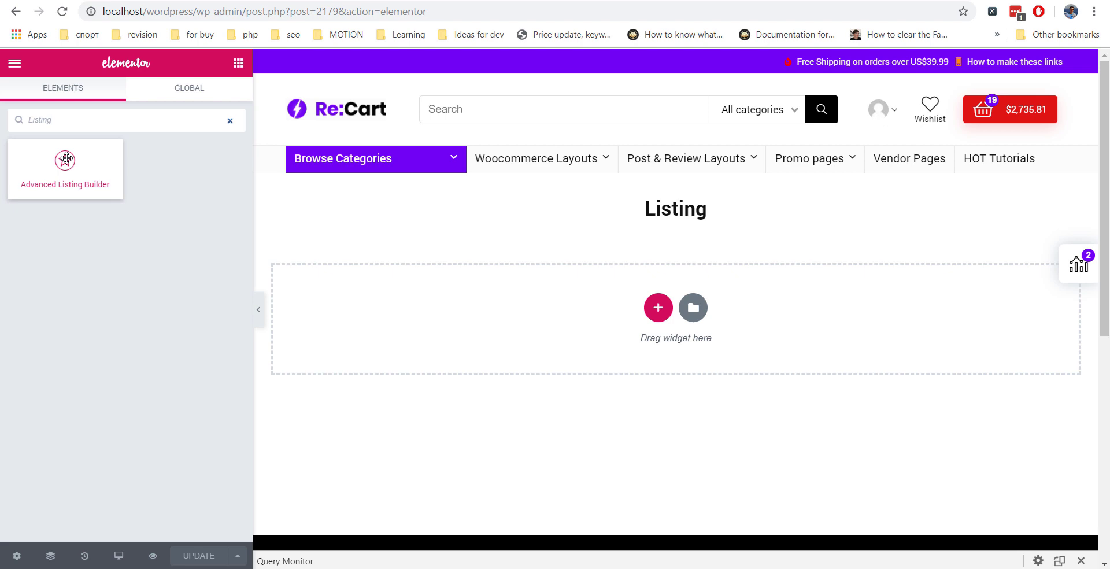
left_click_drag(65, 161, 531, 298)
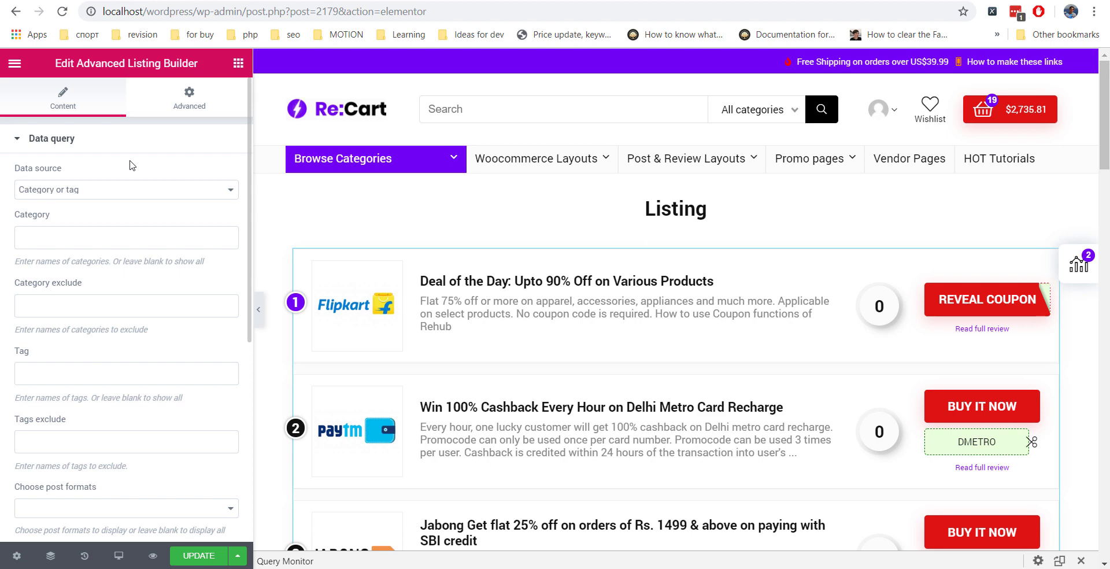
Step: Set the listing builder's Data source to Auto detect archive data, update, and return to Saved Templates
left_click(197, 558)
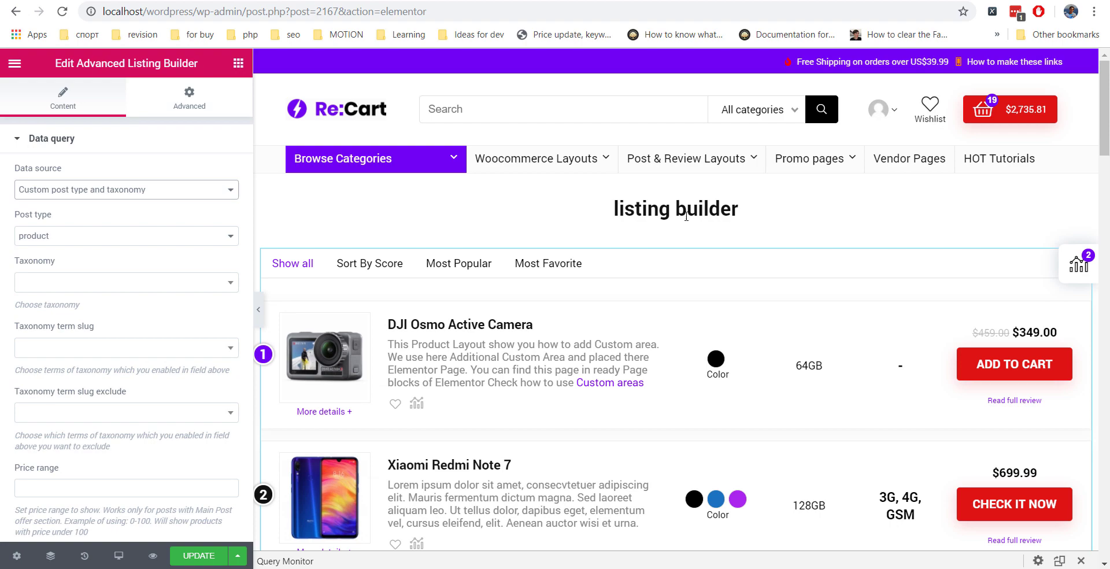
scroll(659, 339, "down", 4)
scroll(661, 337, "up", 4)
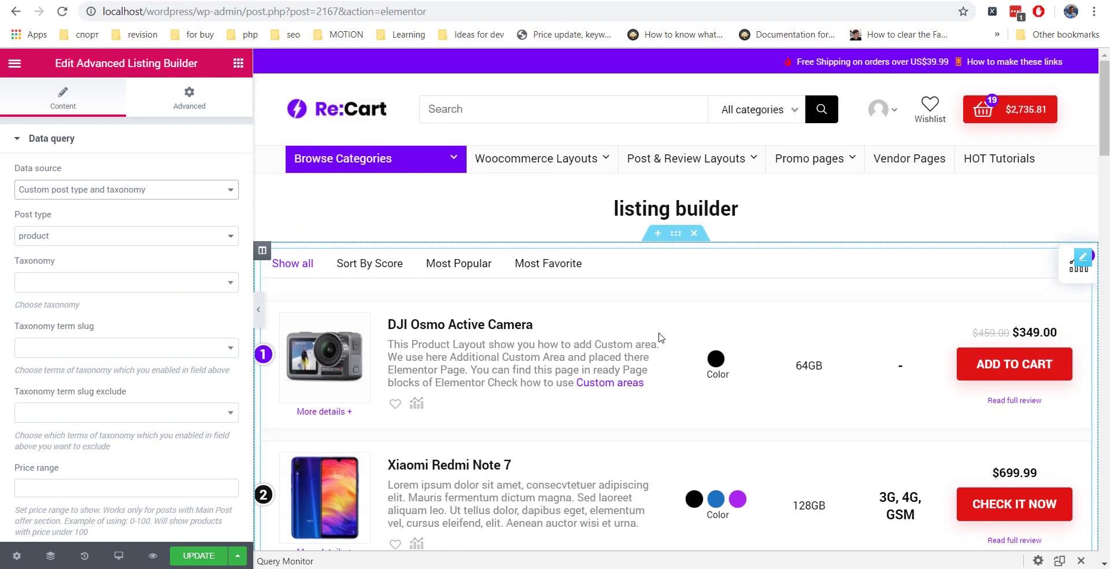
left_click(77, 193)
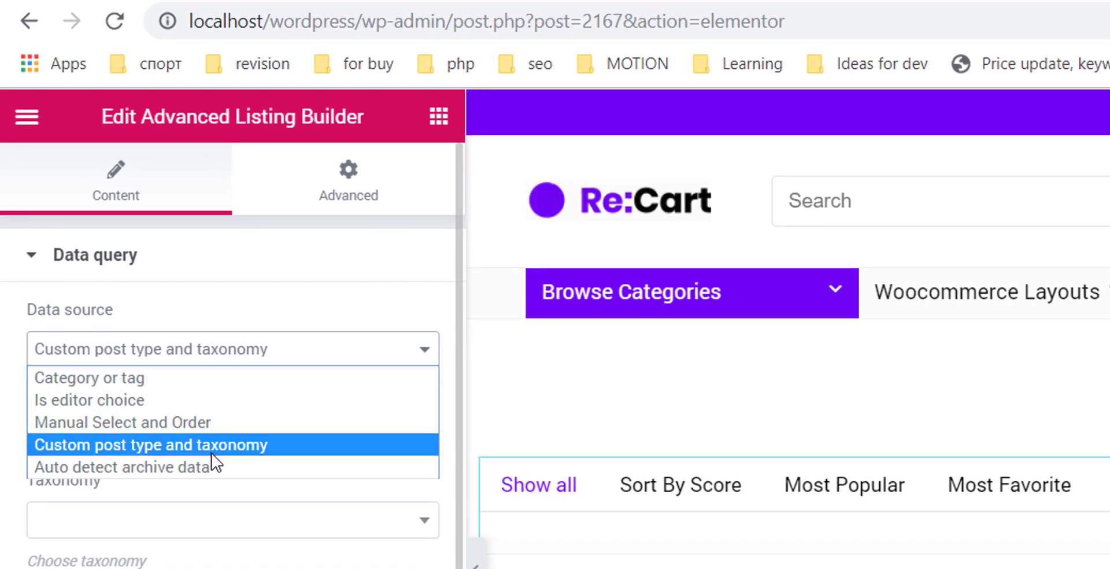
left_click(137, 302)
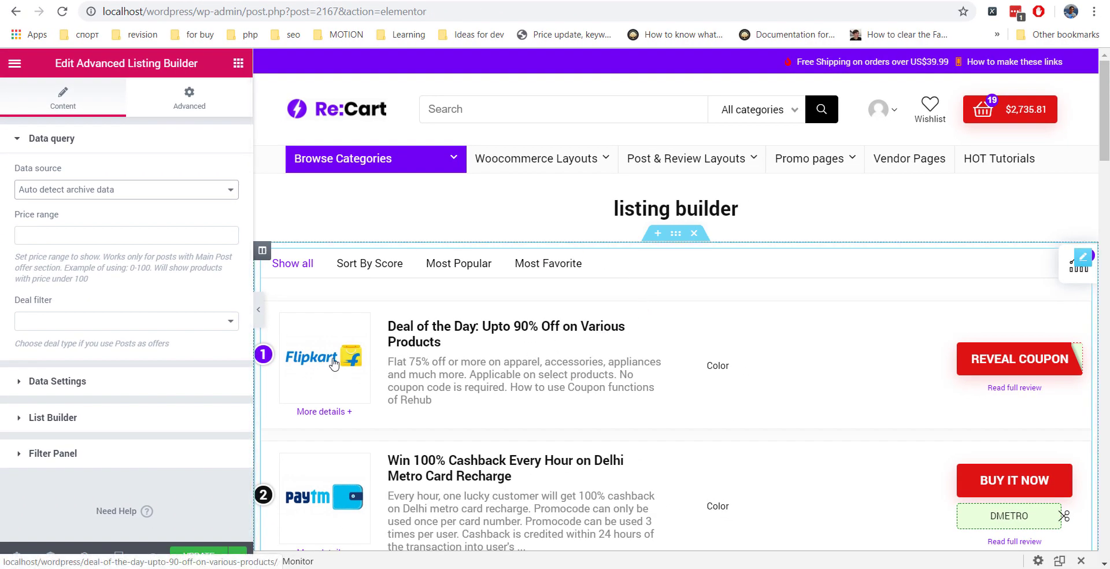
scroll(518, 360, "down", 1)
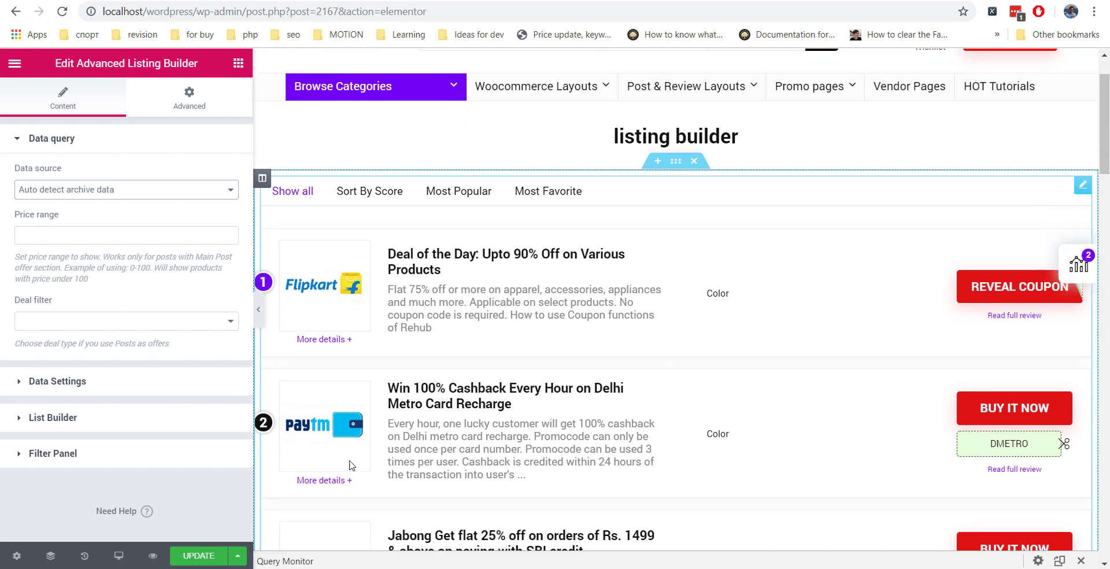
left_click(202, 556)
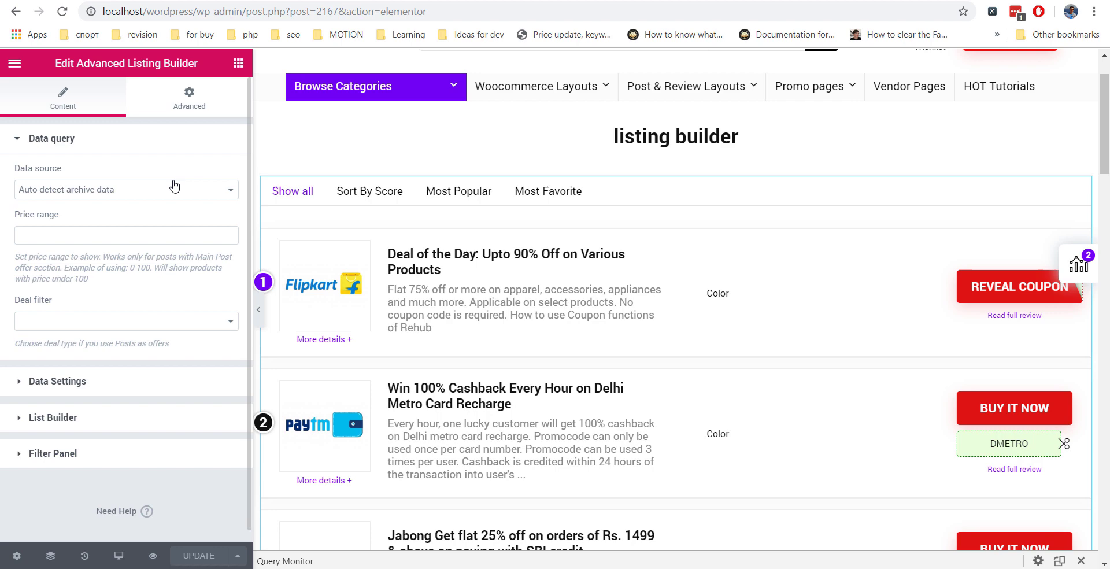
key("alt+Left")
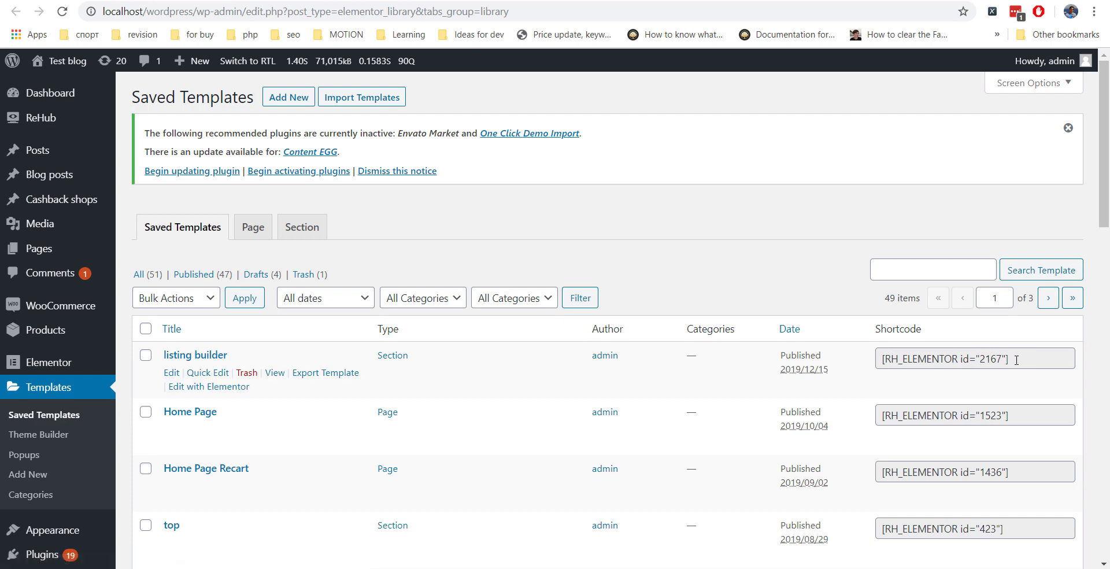
Step: Paste [RH_ELEMENTOR id="2167"] into the Shop settings' Code zone on Shop archives and save
left_click_drag(1019, 363, 850, 364)
key("ctrl+c")
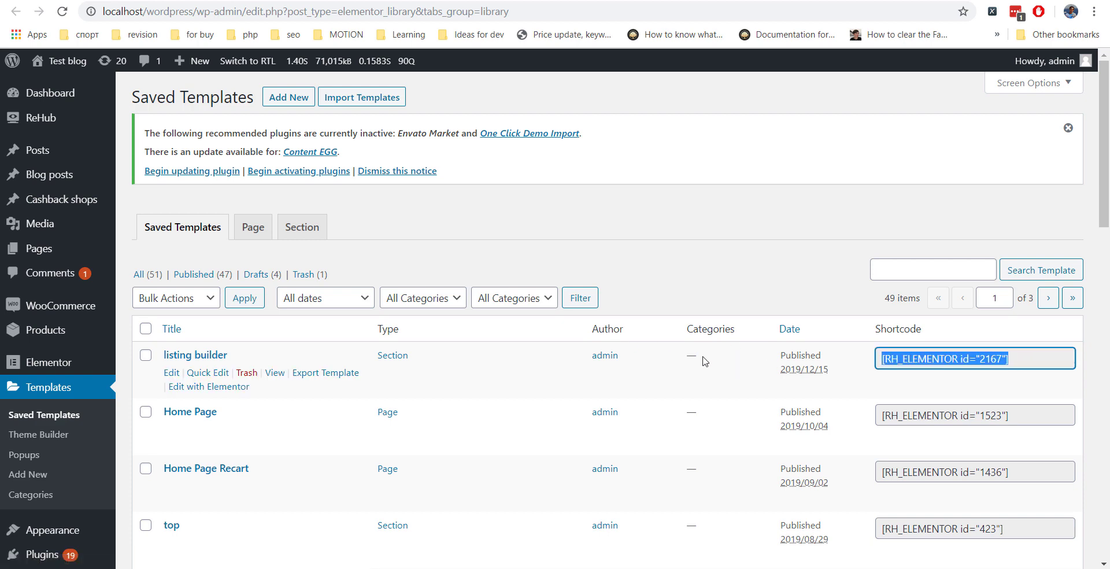
scroll(17, 359, "down", 12)
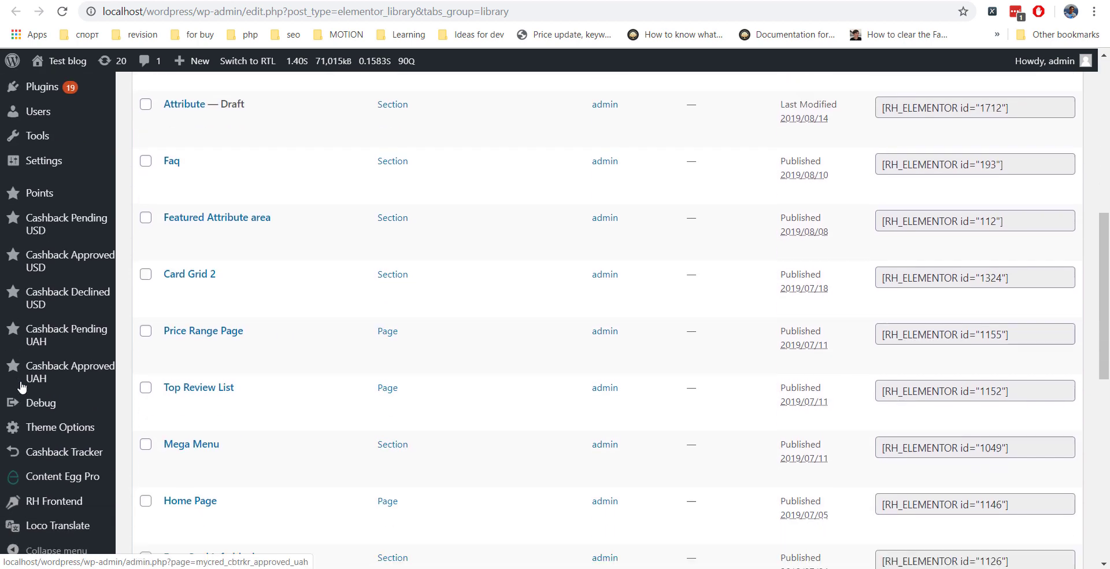
left_click(26, 426)
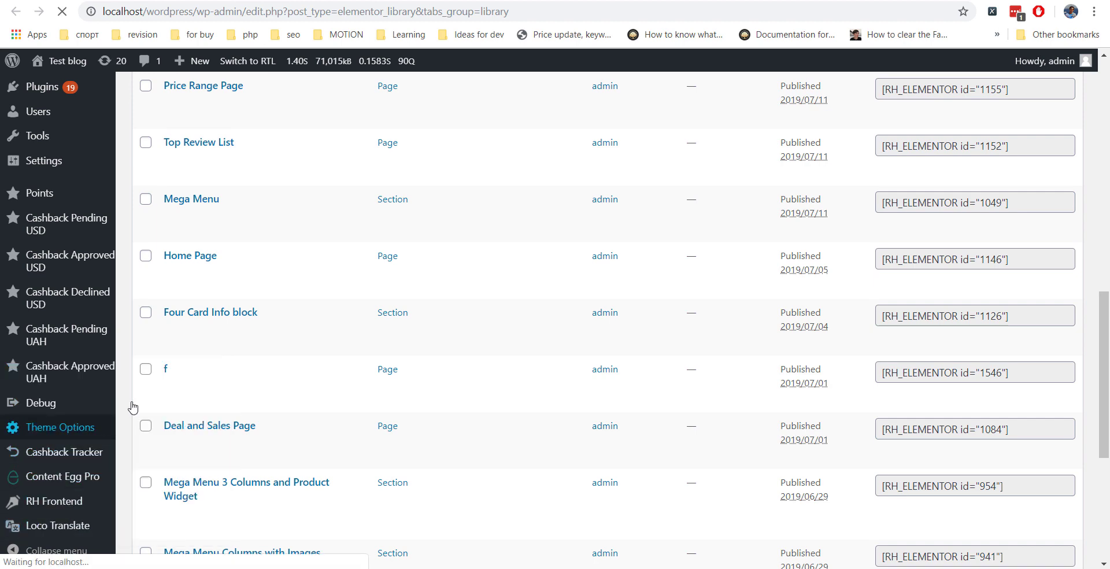
scroll(213, 360, "down", 1)
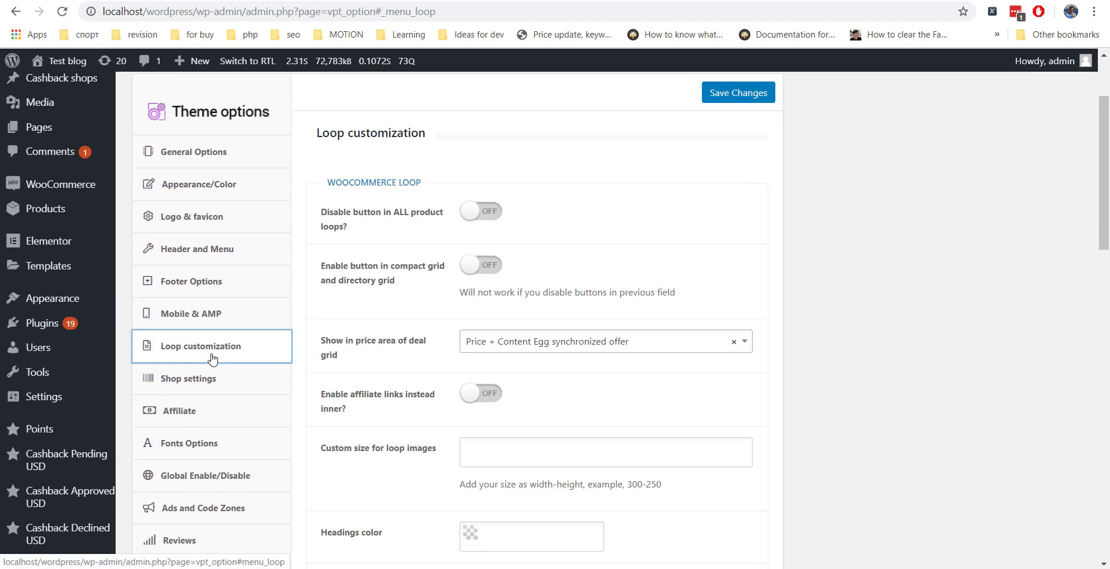
left_click(207, 378)
scroll(577, 307, "down", 3)
scroll(577, 308, "down", 12)
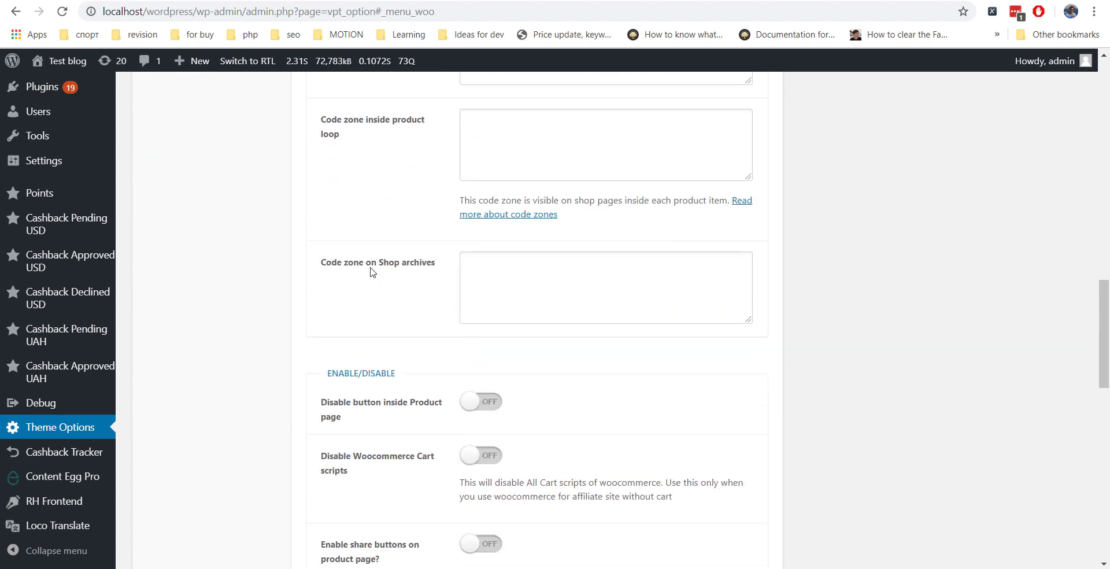
key("ctrl+v")
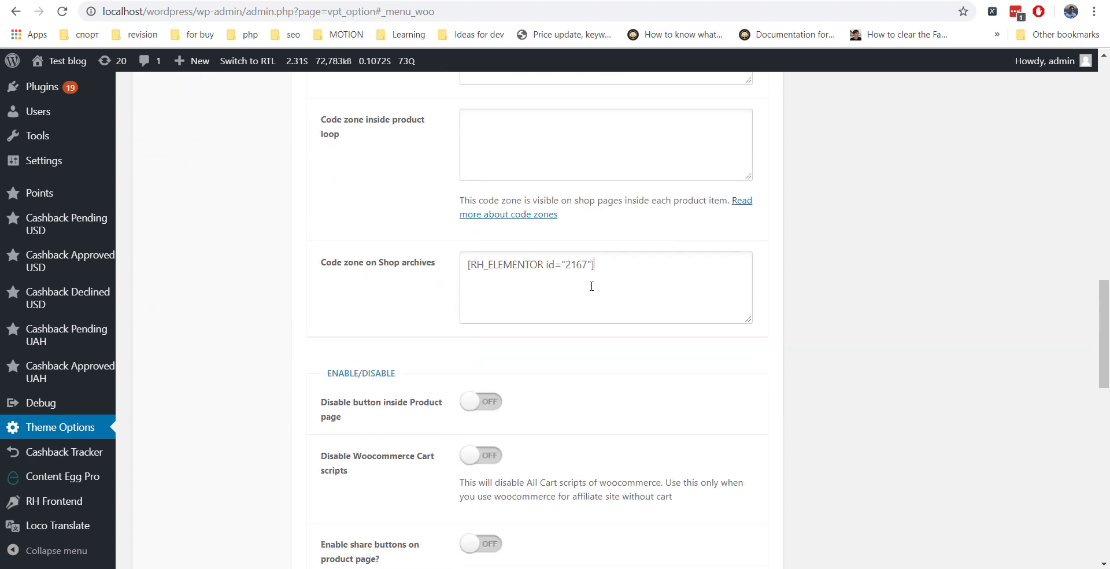
scroll(850, 308, "up", 13)
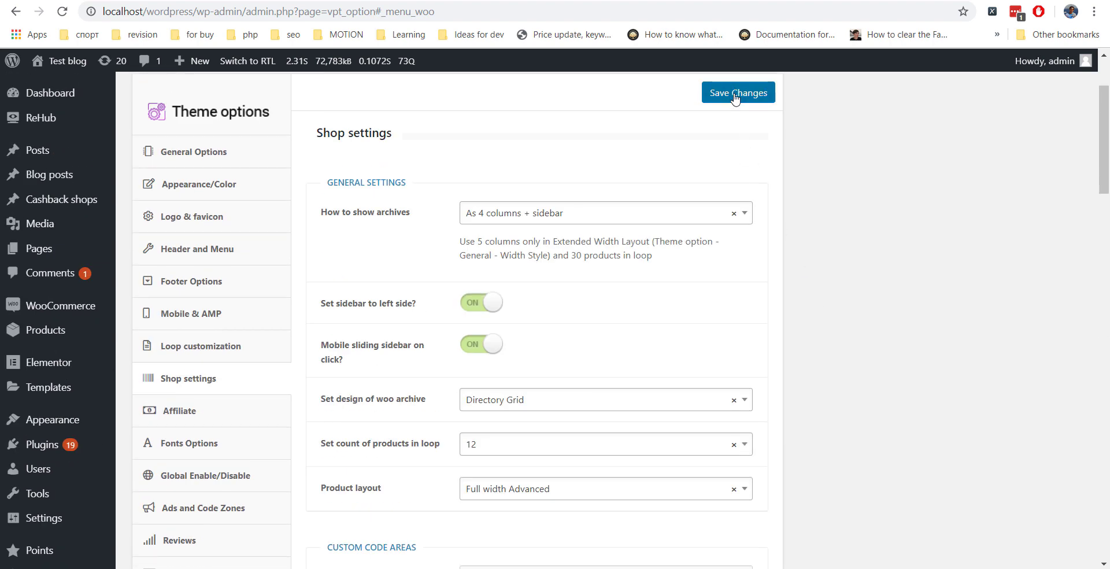
left_click(737, 103)
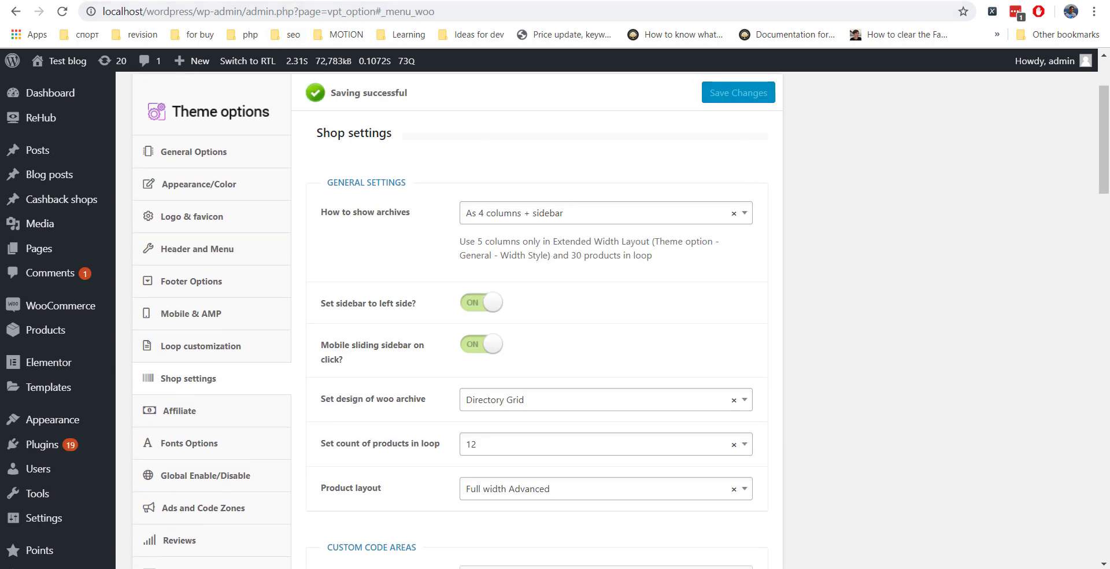
Step: Reload the shop page to see the new listing layout
key("ctrl+Tab")
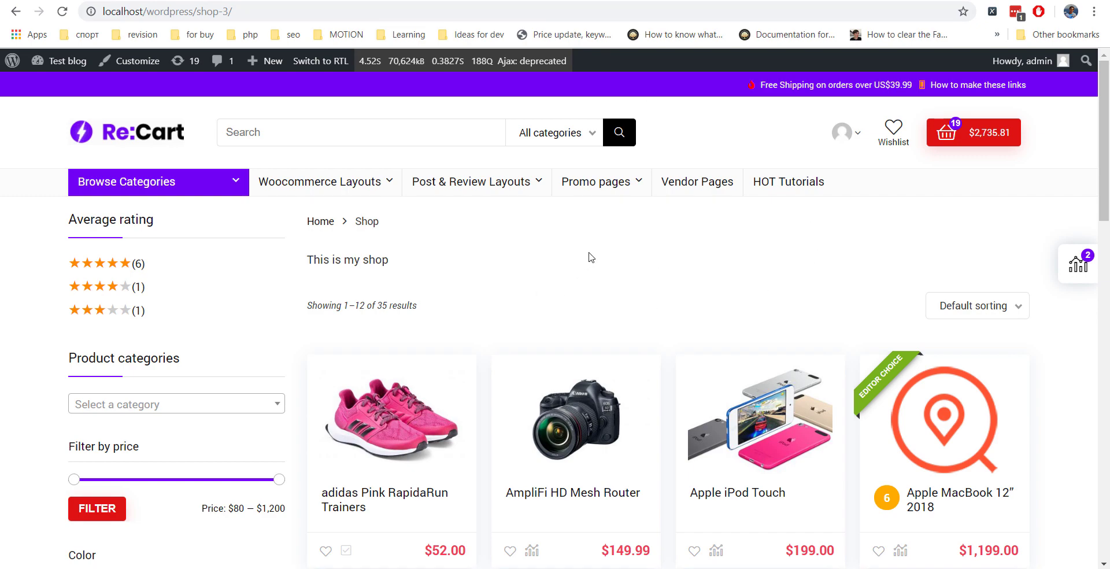
scroll(591, 257, "down", 9)
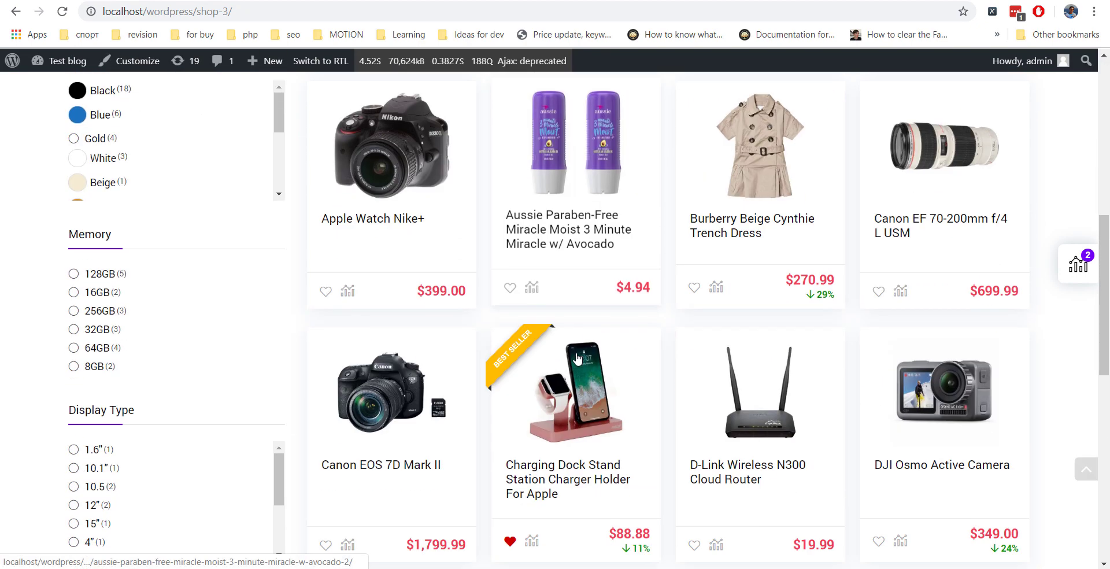
scroll(584, 341, "up", 9)
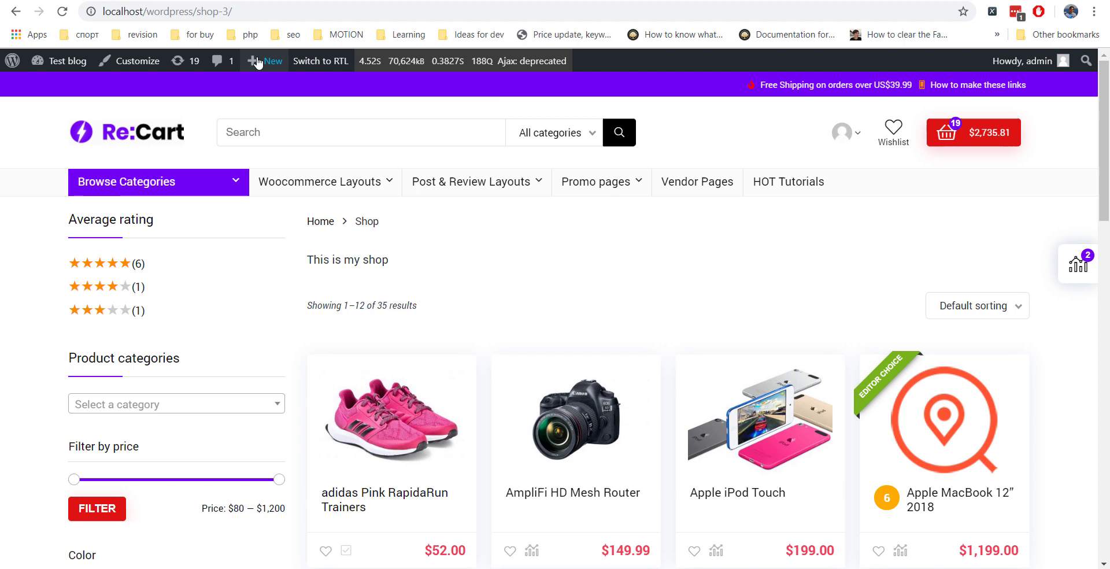
left_click(63, 11)
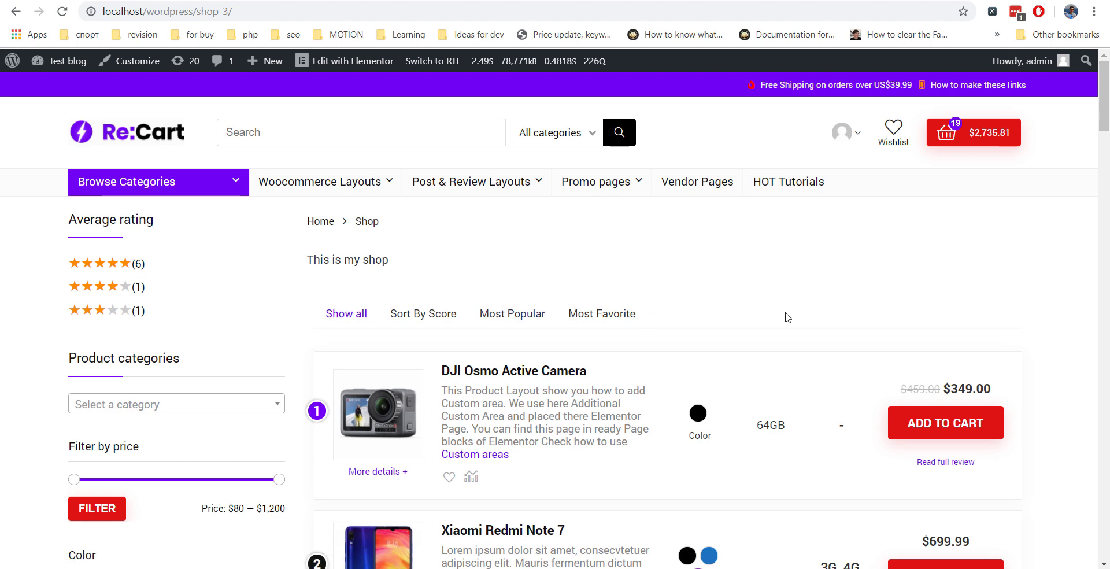
scroll(676, 324, "down", 5)
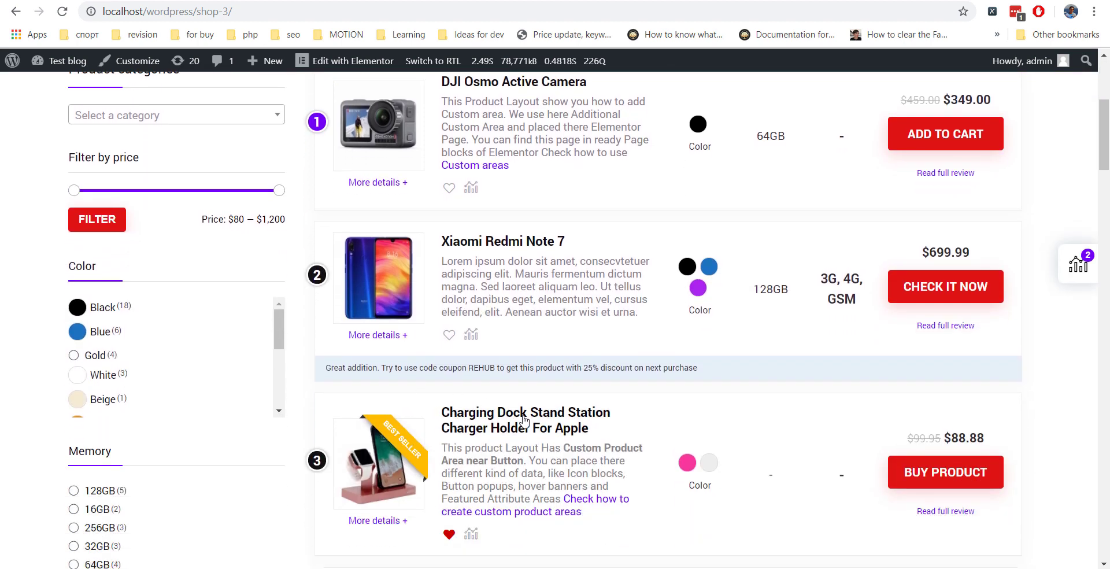
scroll(524, 419, "up", 3)
key("F5")
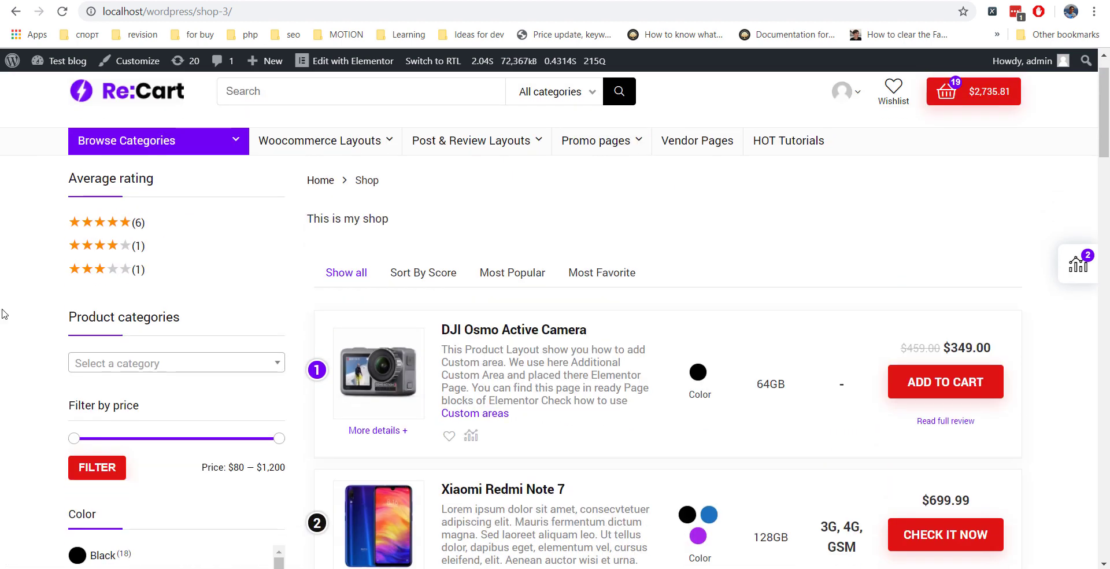
scroll(5, 314, "down", 3)
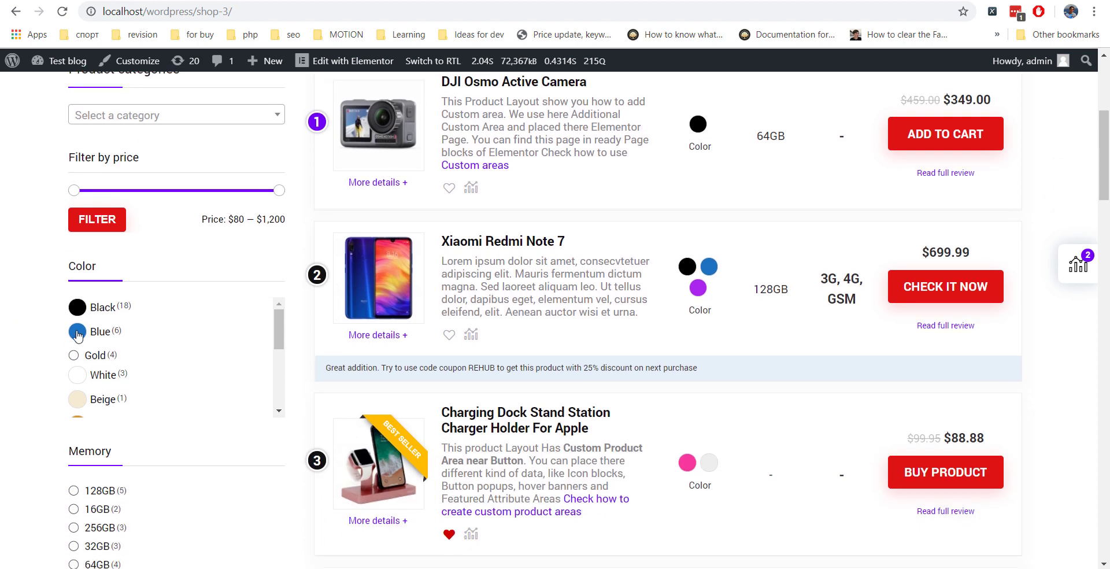
Step: Filter the shop products by the colour White and browse the results
left_click(81, 376)
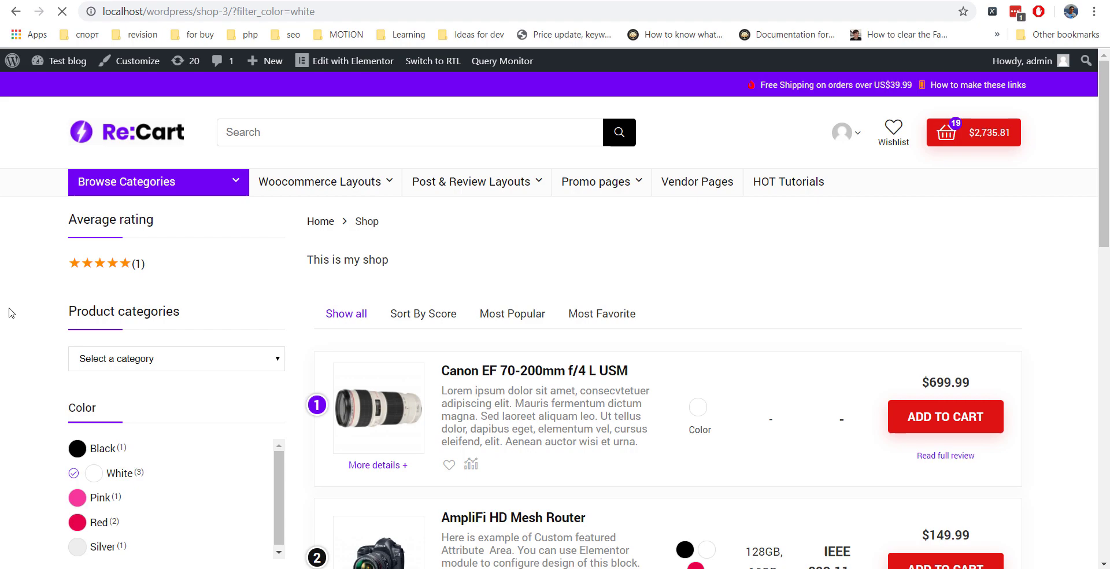
scroll(9, 312, "down", 5)
scroll(9, 313, "down", 3)
scroll(9, 313, "up", 8)
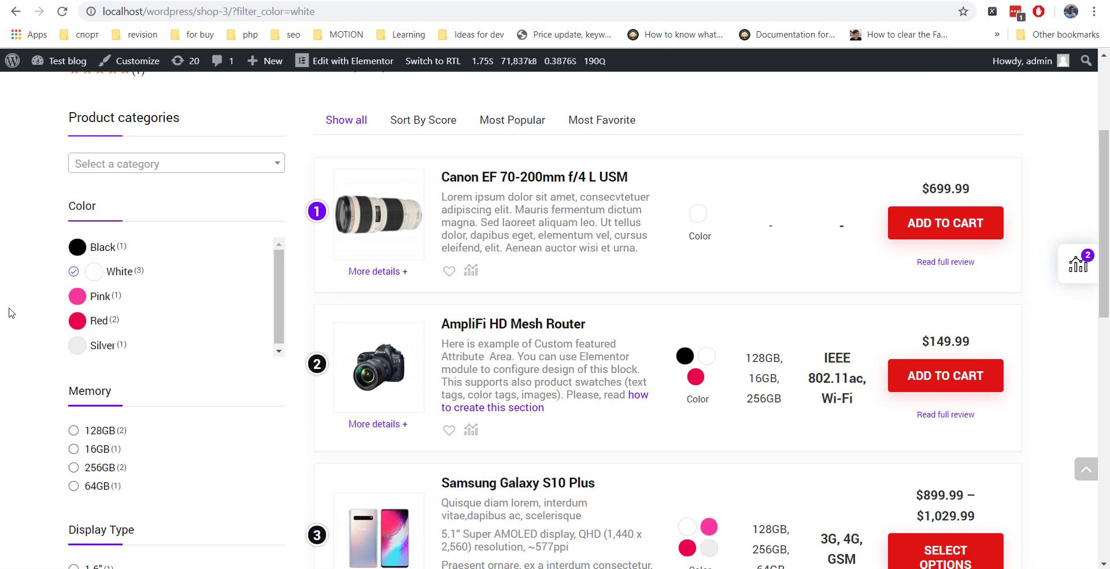
scroll(9, 313, "down", 5)
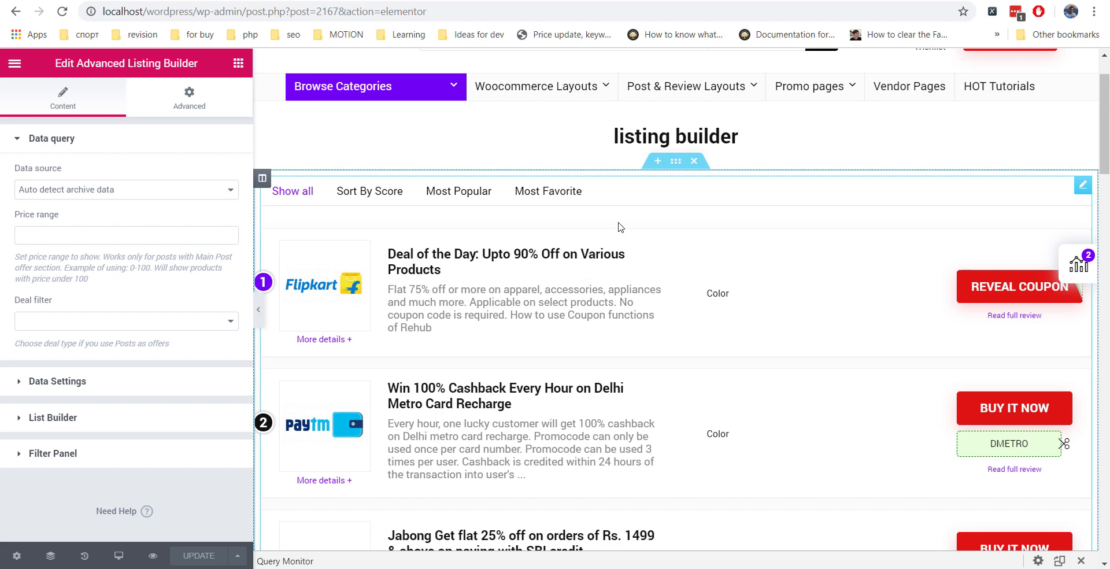
Step: Set the listing's Pagination type to Infinite scroll and update the template
left_click(78, 382)
scroll(116, 298, "down", 3)
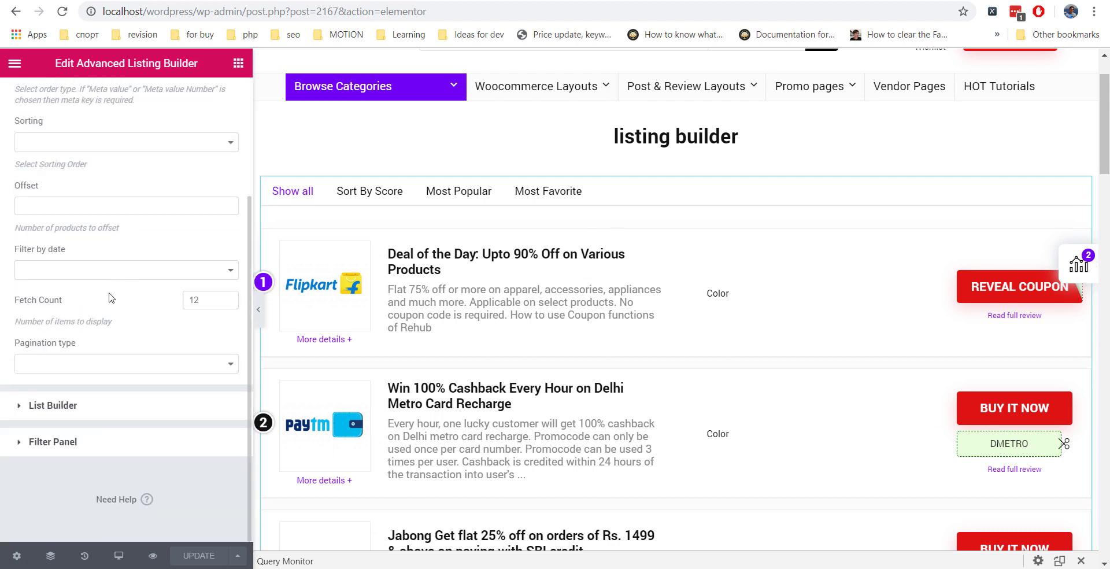
left_click(91, 364)
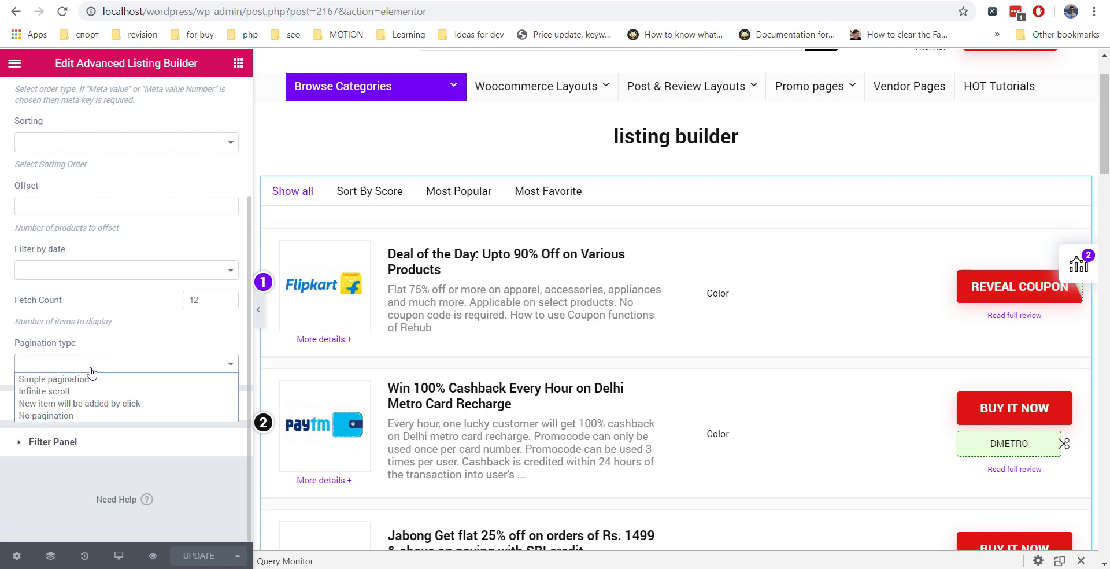
left_click(97, 394)
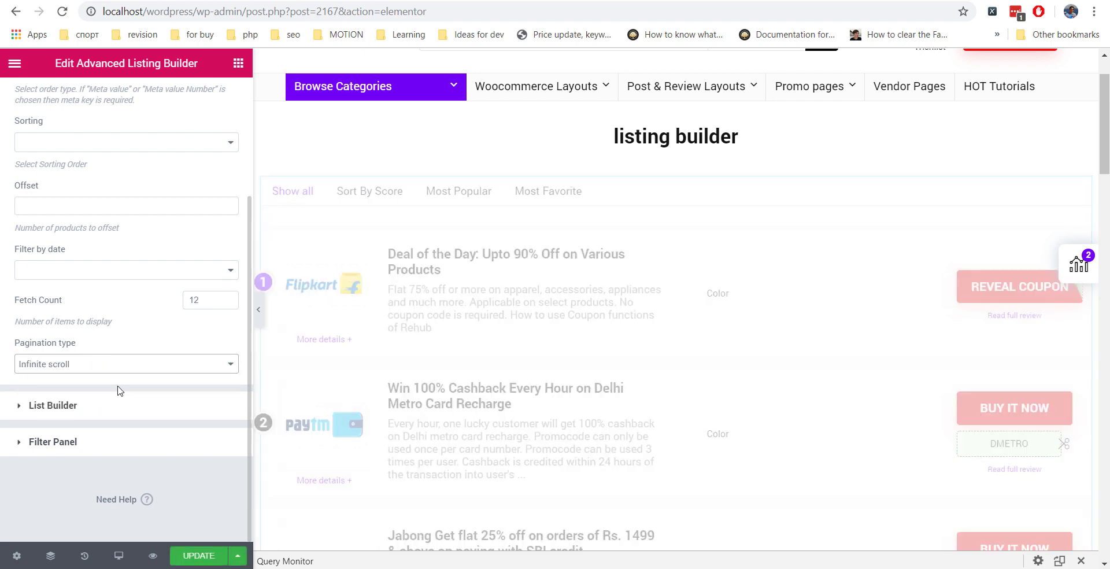
left_click(191, 554)
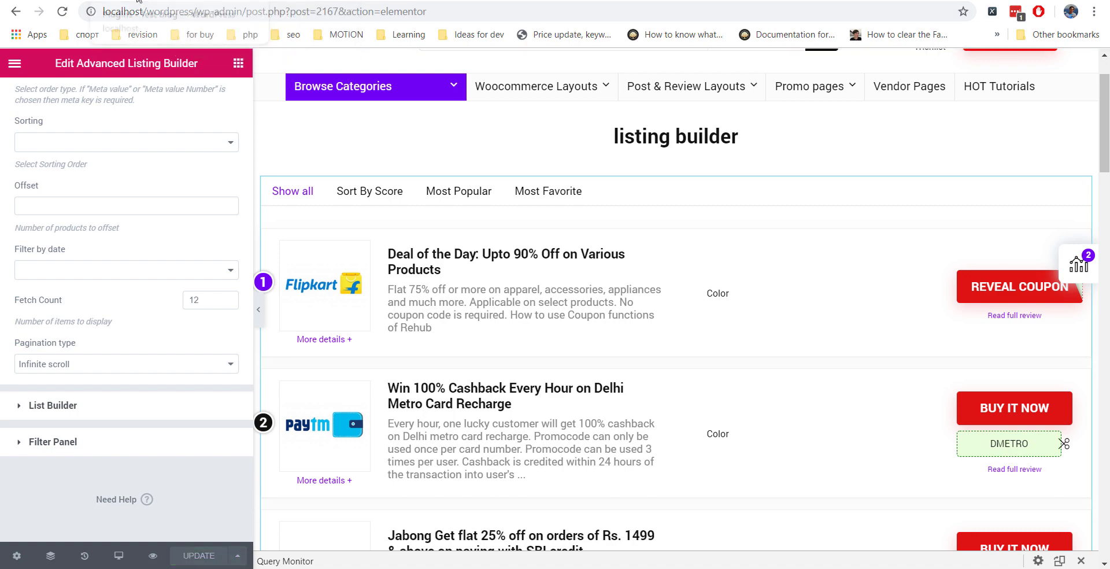
Step: Reload the shop page and scroll down to confirm products keep loading
left_click(185, 0)
key("F5")
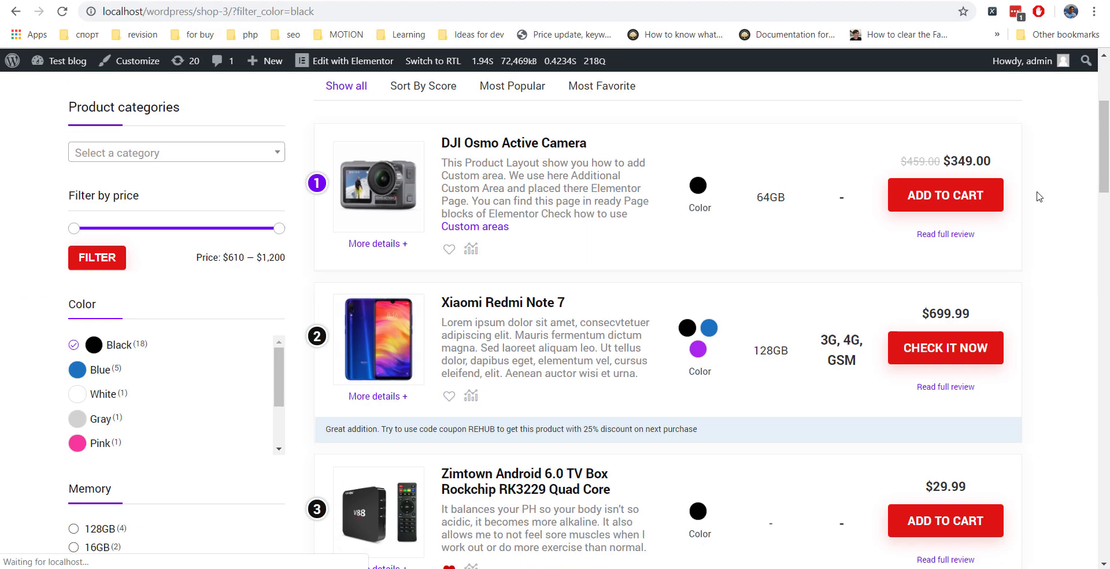
scroll(1040, 197, "down", 20)
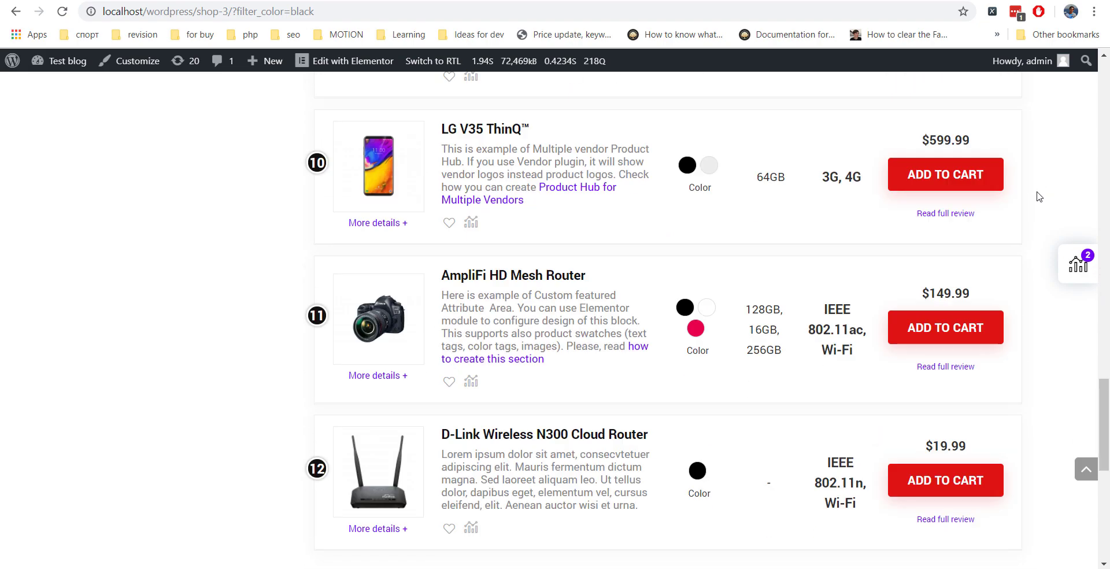
scroll(1039, 197, "down", 5)
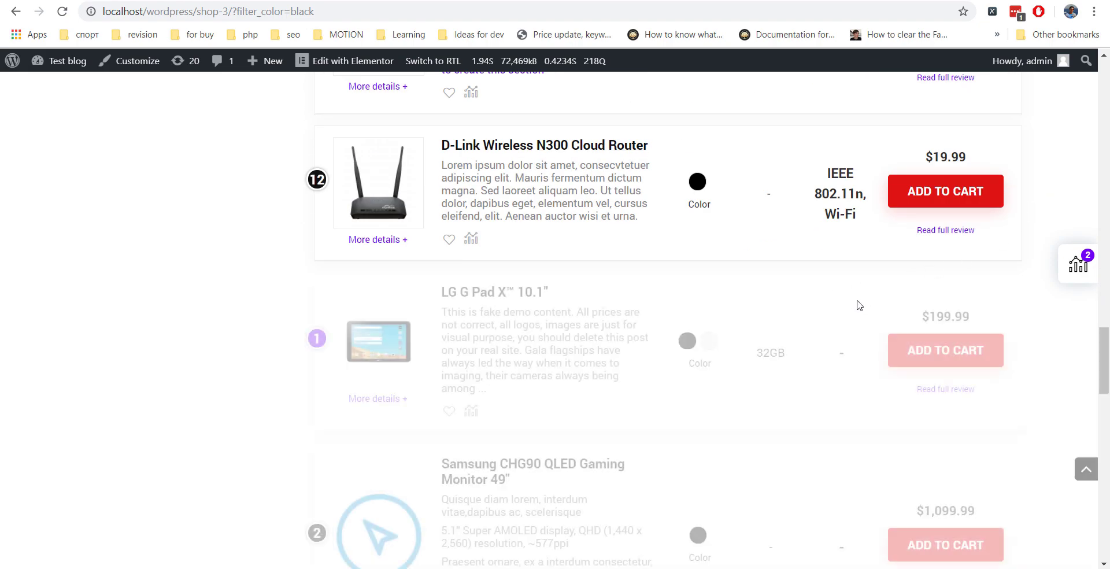
scroll(859, 306, "down", 15)
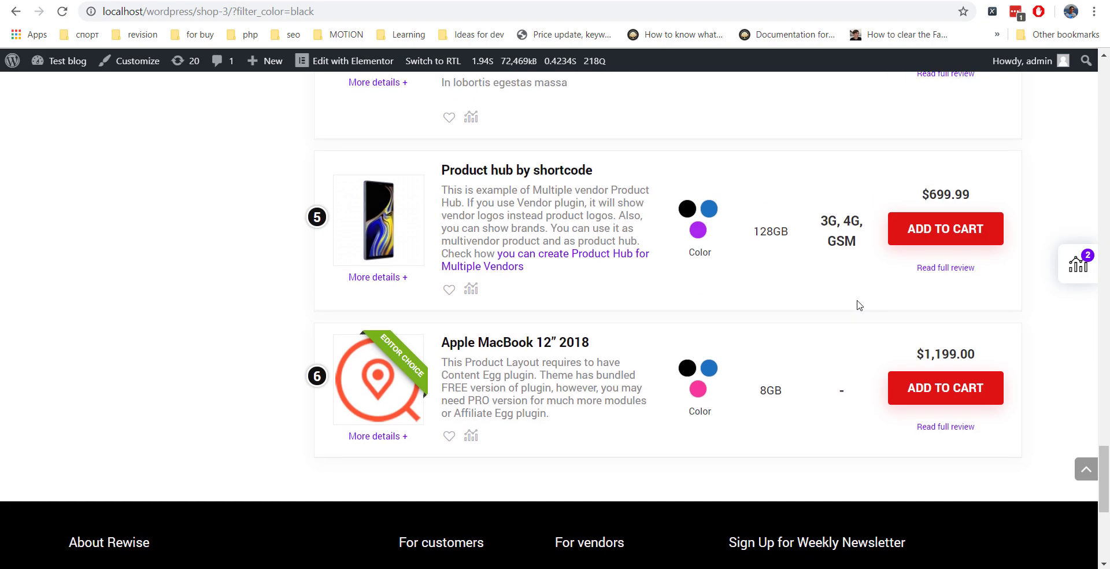
scroll(857, 305, "up", 4)
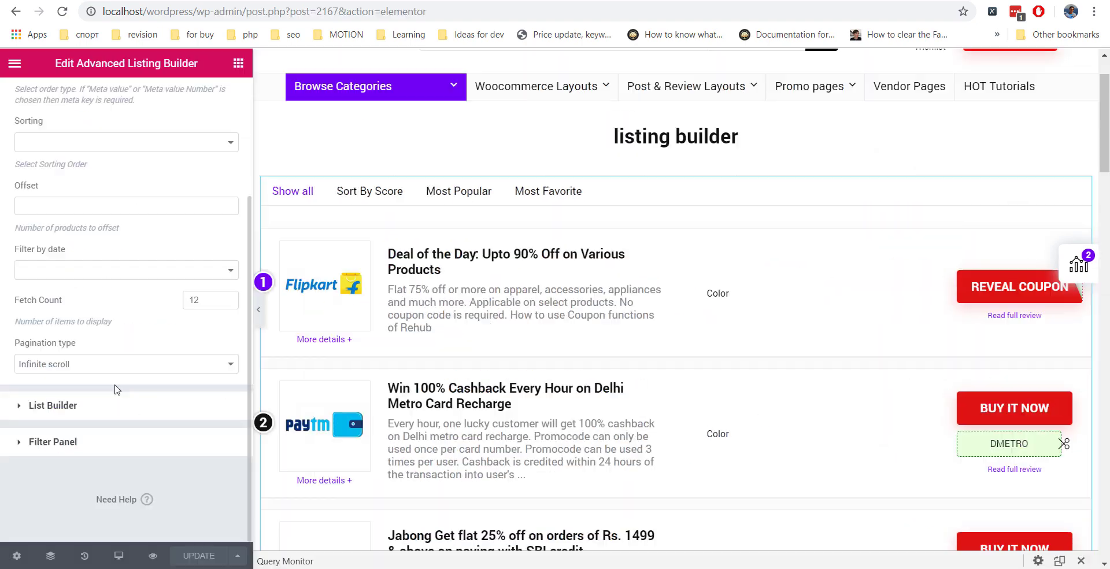
Step: Switch on 'Disable numbers?' in the List Builder settings to hide item numbers
scroll(97, 401, "up", 3)
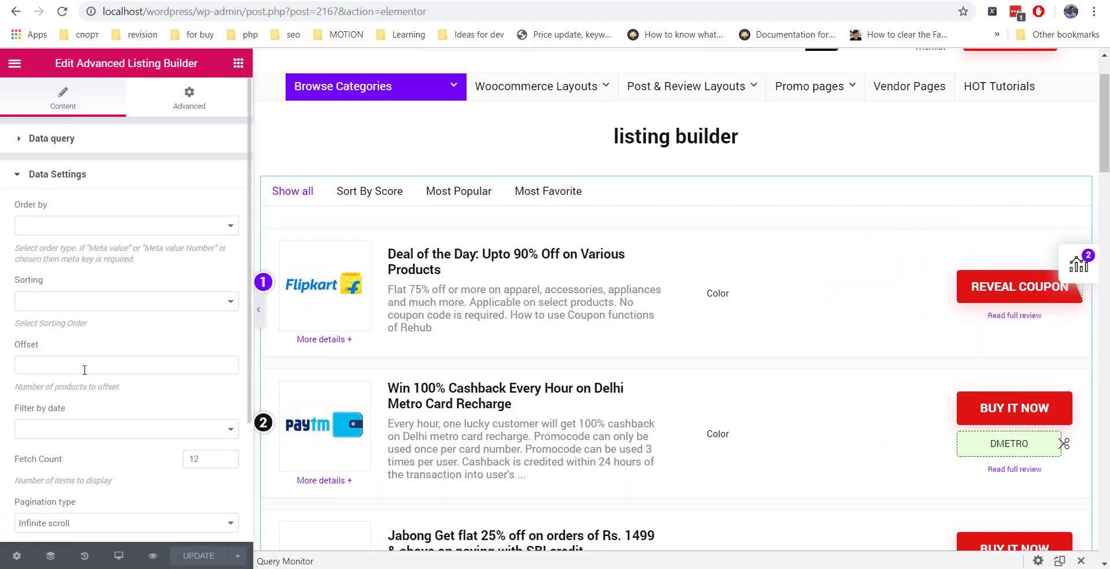
scroll(66, 312, "down", 3)
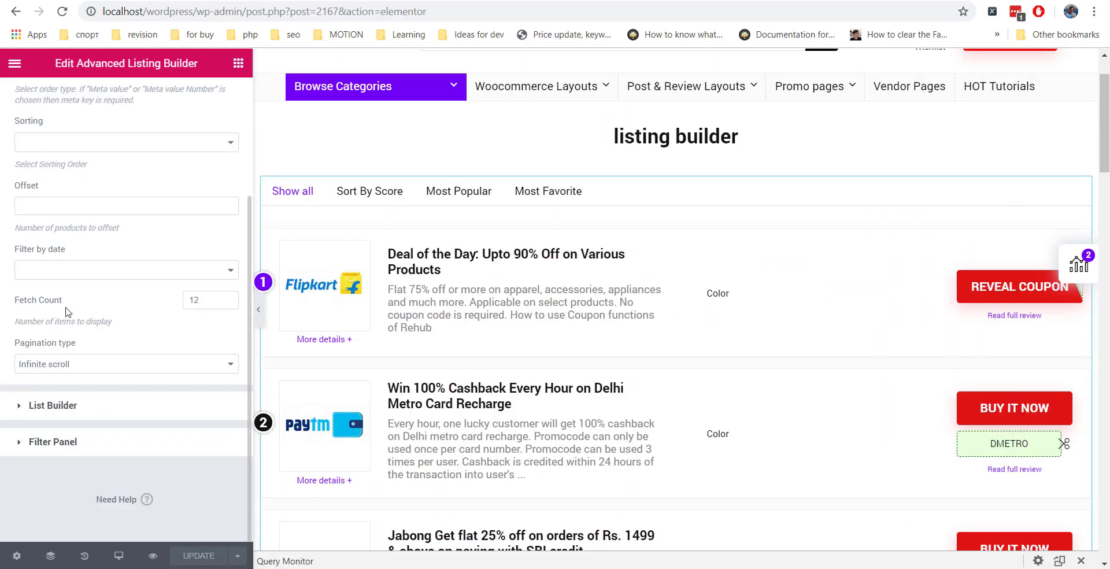
left_click(64, 407)
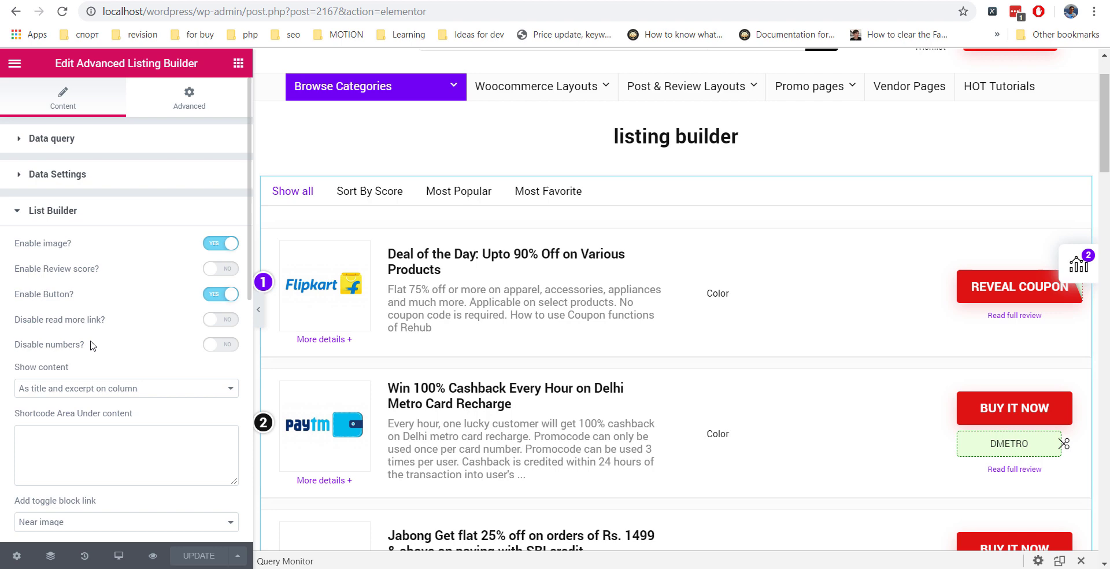
left_click(227, 345)
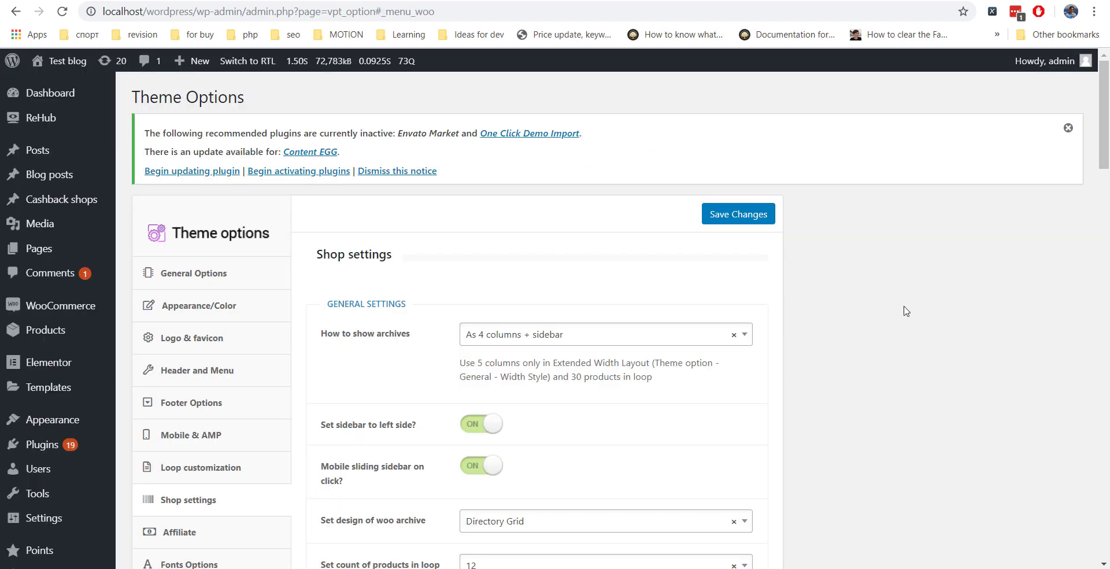
Step: Check that 'Mobile sliding sidebar on click' is switched on in the Shop settings
scroll(207, 406, "down", 4)
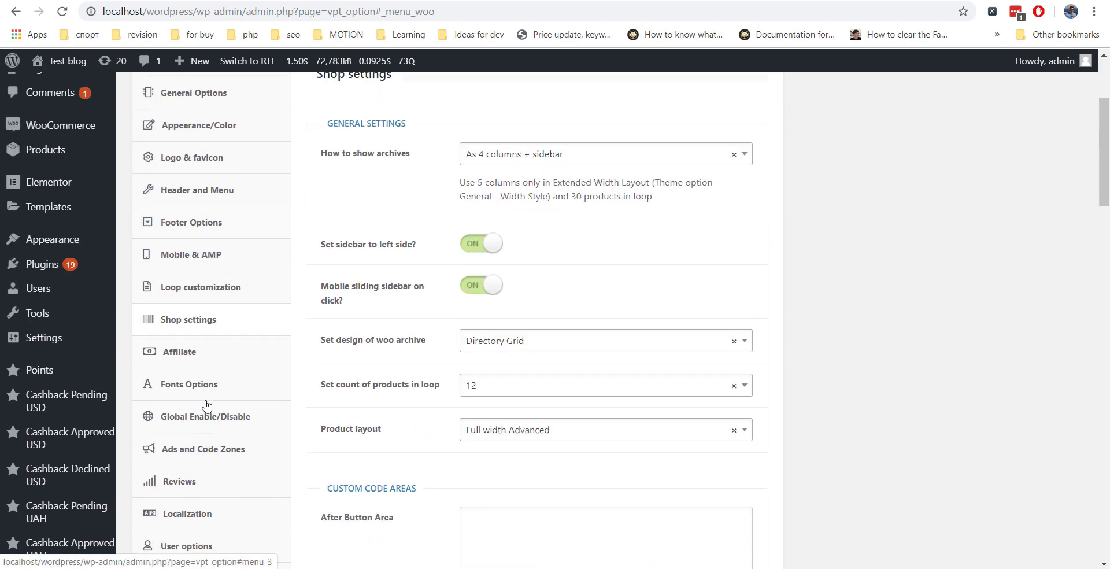
scroll(207, 406, "up", 2)
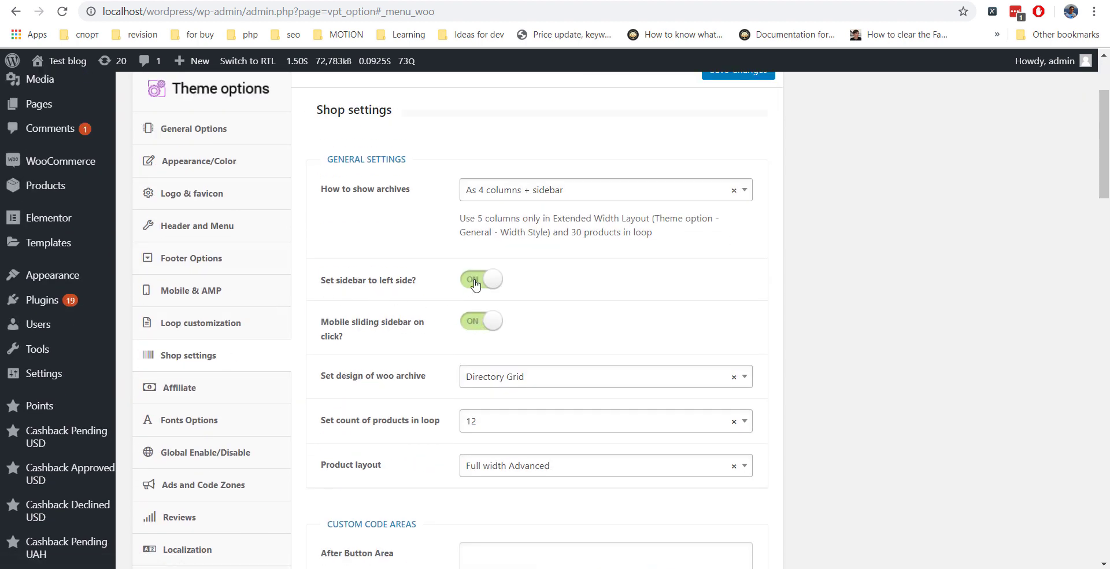
scroll(581, 292, "up", 3)
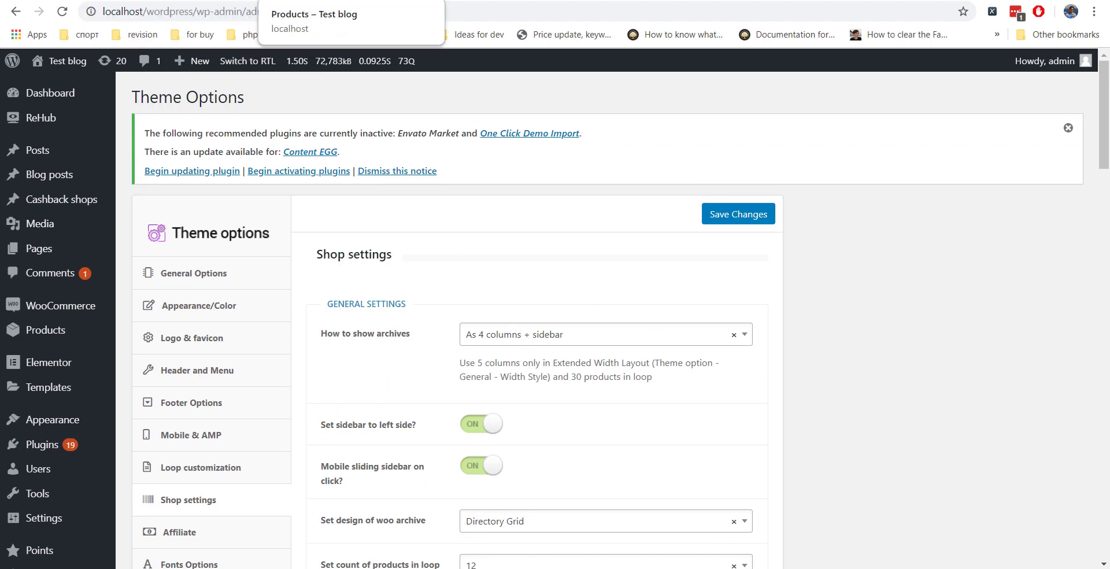
Step: On the mobile-width shop page, slide the Filter sidebar open and close it again
left_click(324, 1)
scroll(214, 288, "up", 1)
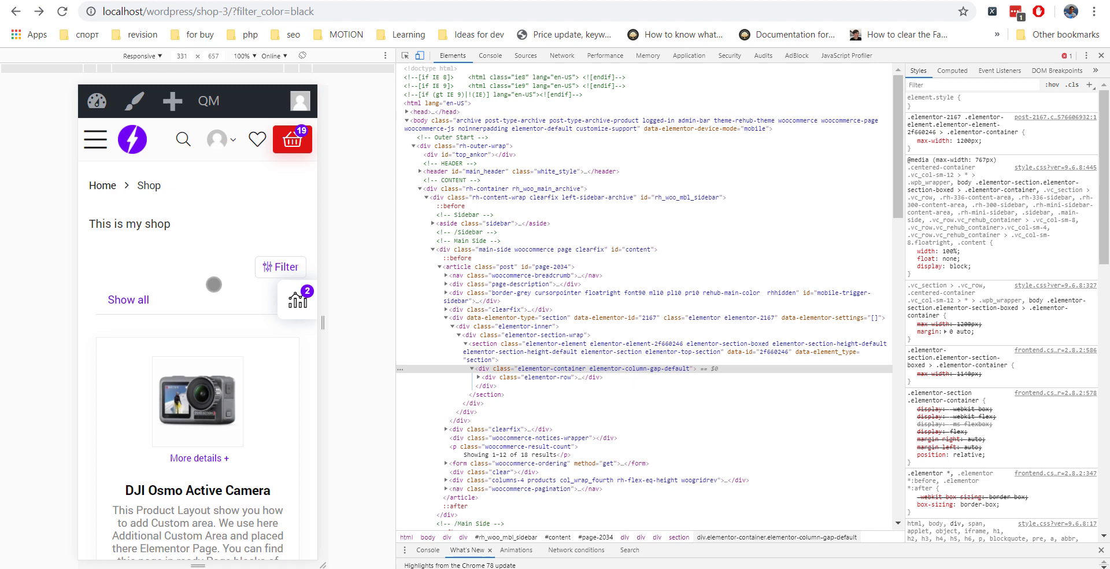
scroll(233, 266, "down", 1)
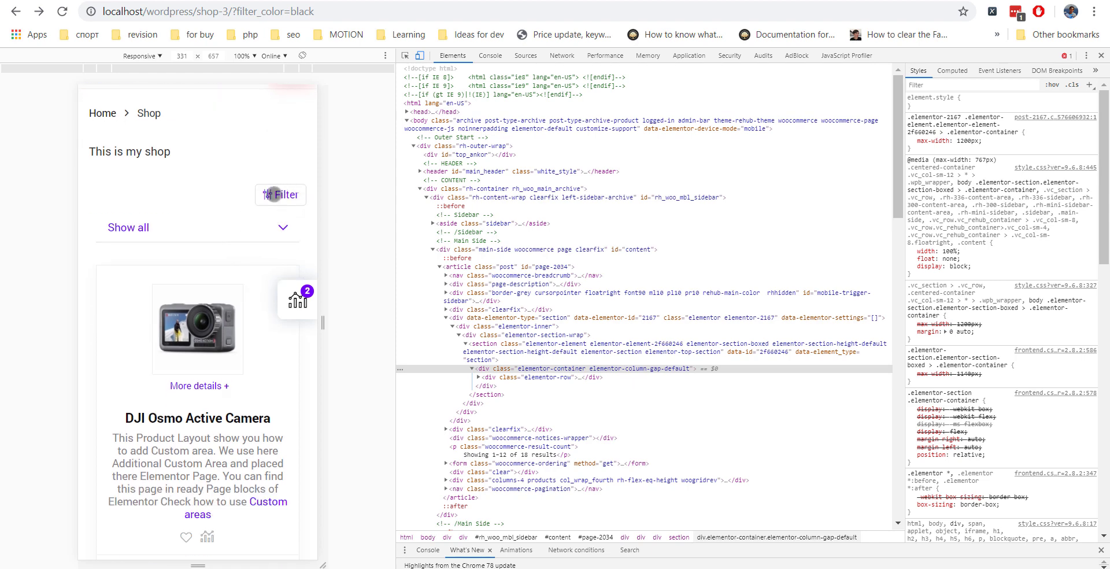
left_click(275, 194)
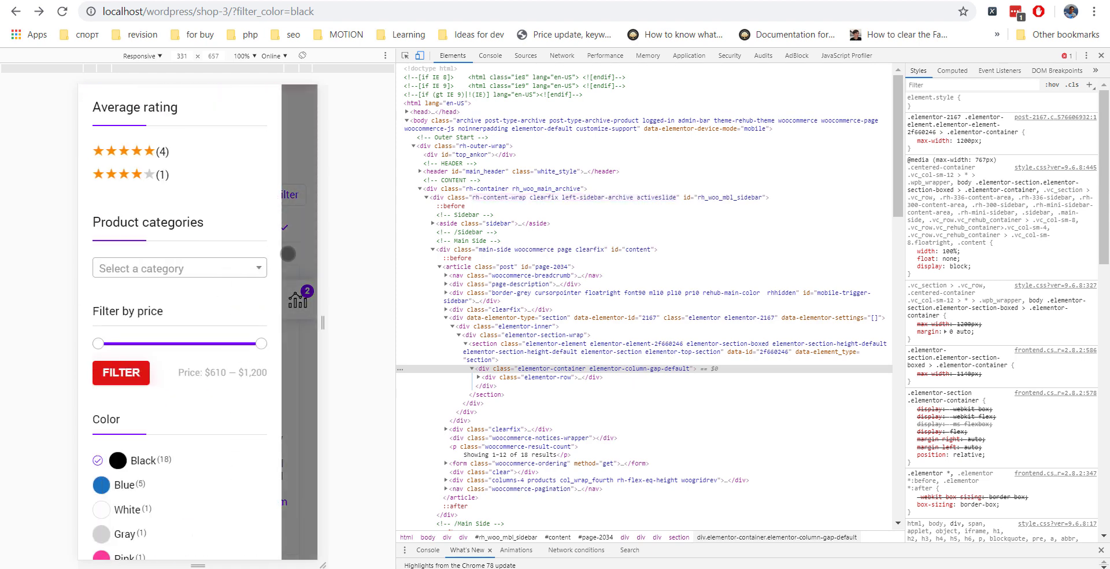
left_click(298, 252)
scroll(283, 254, "down", 15)
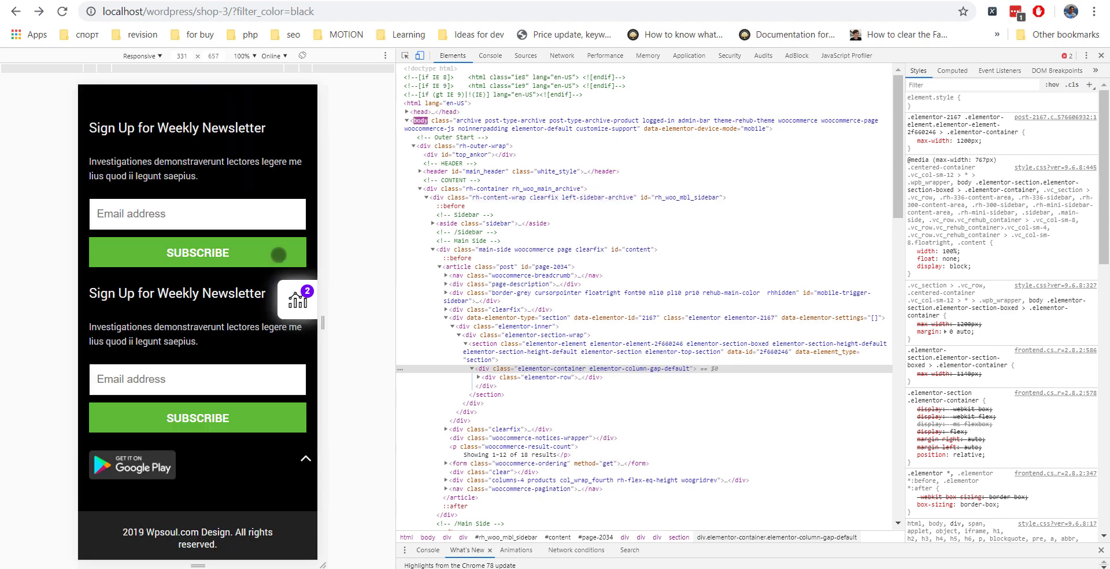
scroll(278, 255, "up", 15)
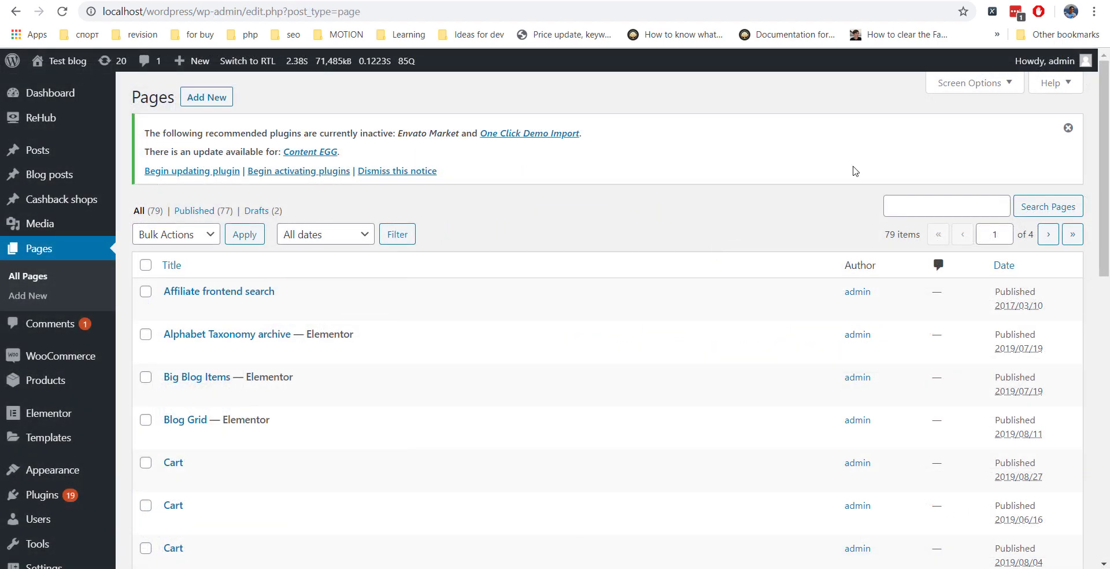
Step: Search Pages for 'shop' and change the Shop page's slug to directory via Quick Edit
left_click(917, 198)
type("shop")
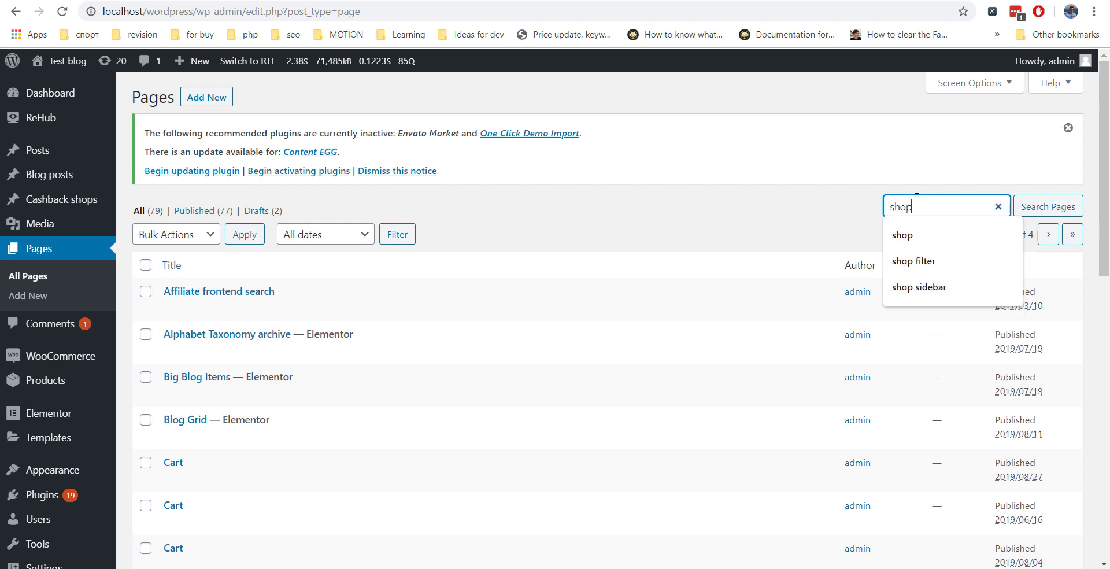
key("Return")
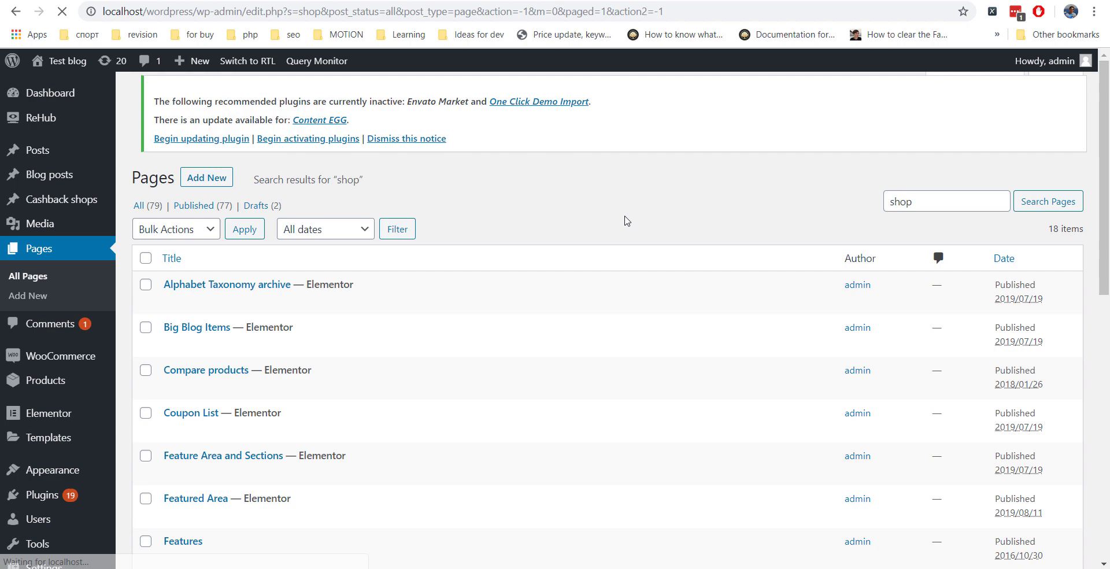
scroll(615, 235, "down", 8)
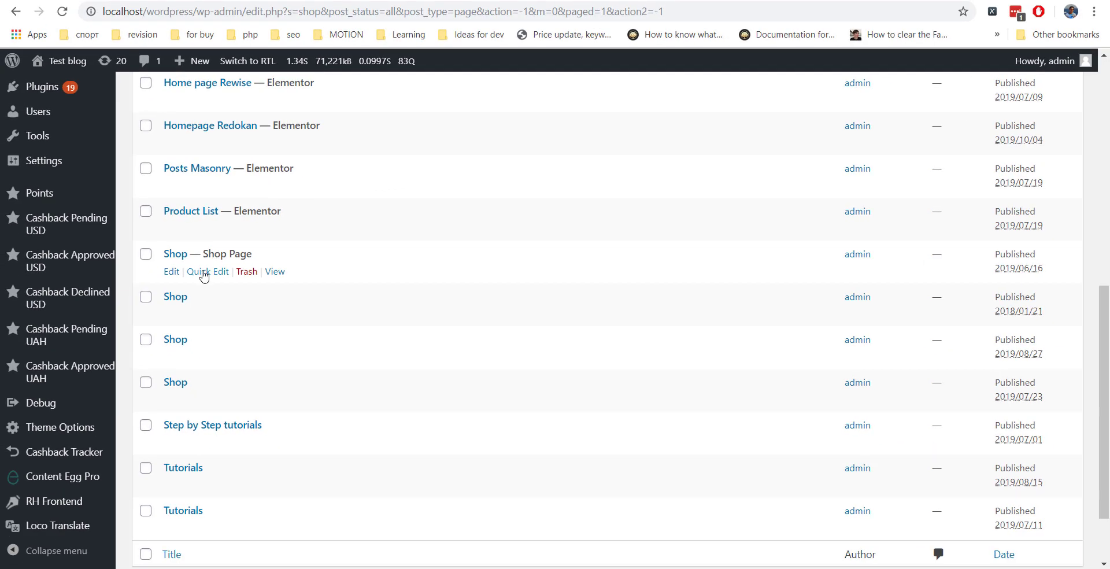
left_click(204, 277)
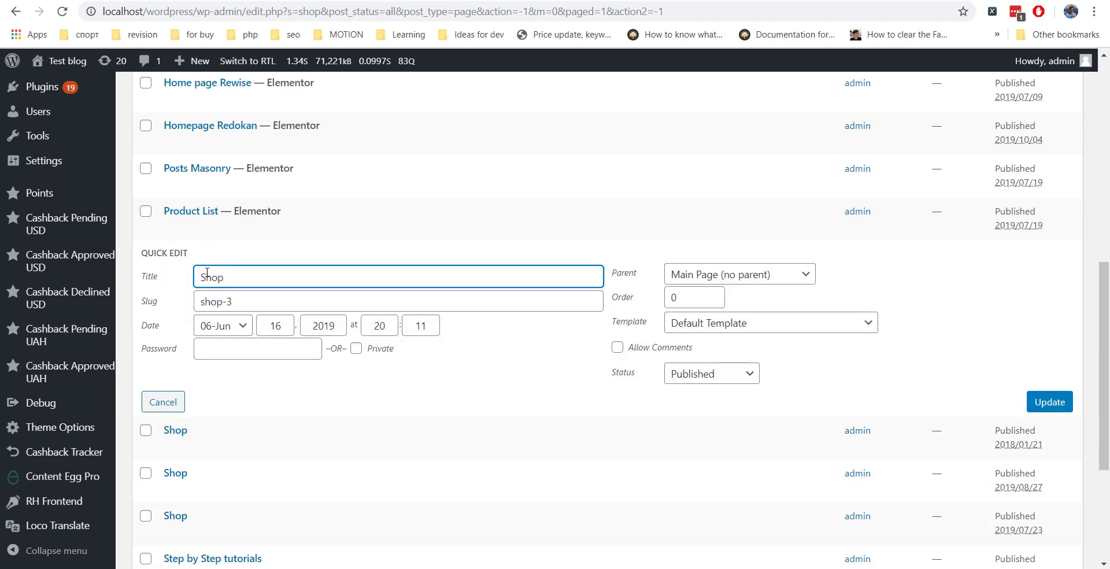
left_click(204, 298)
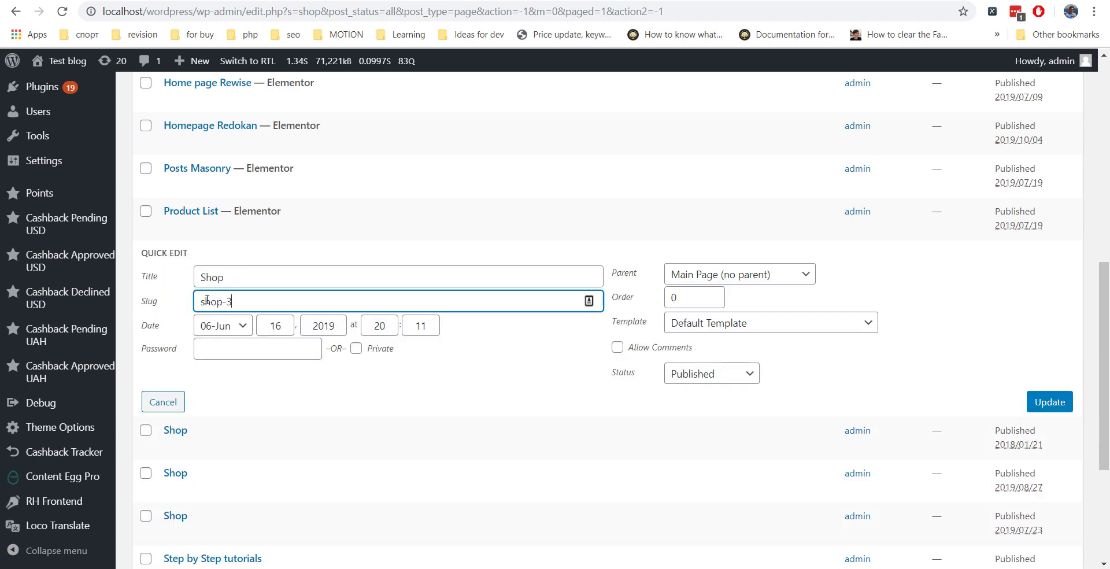
key("ctrl+a")
type("dir")
left_click(1064, 409)
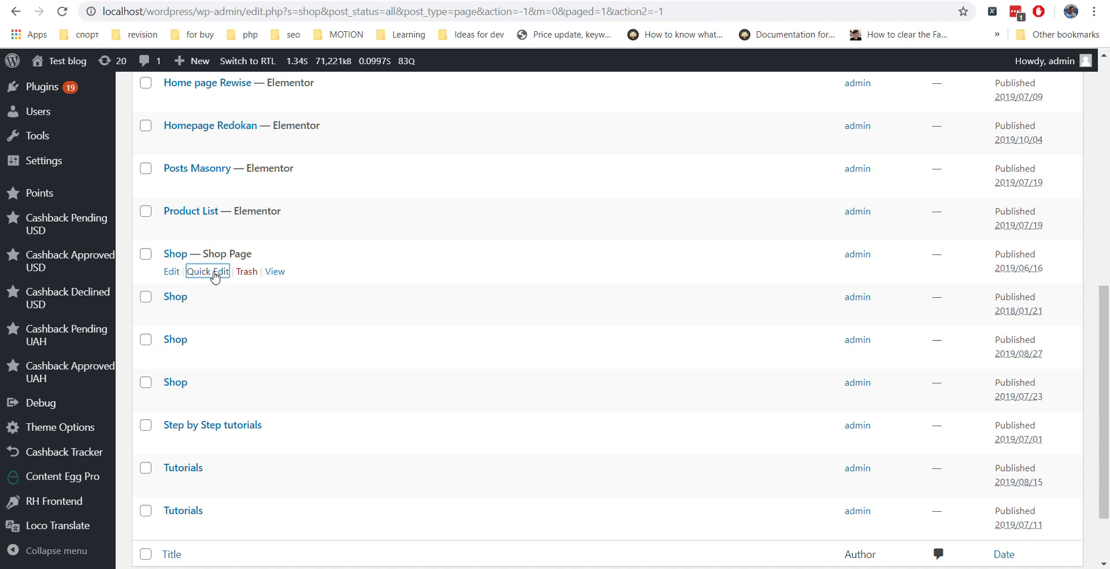
Step: Retitle the Shop page to Directory, then go to Settings > Permalinks
left_click(214, 276)
left_click_drag(224, 277, 154, 281)
type("Directory")
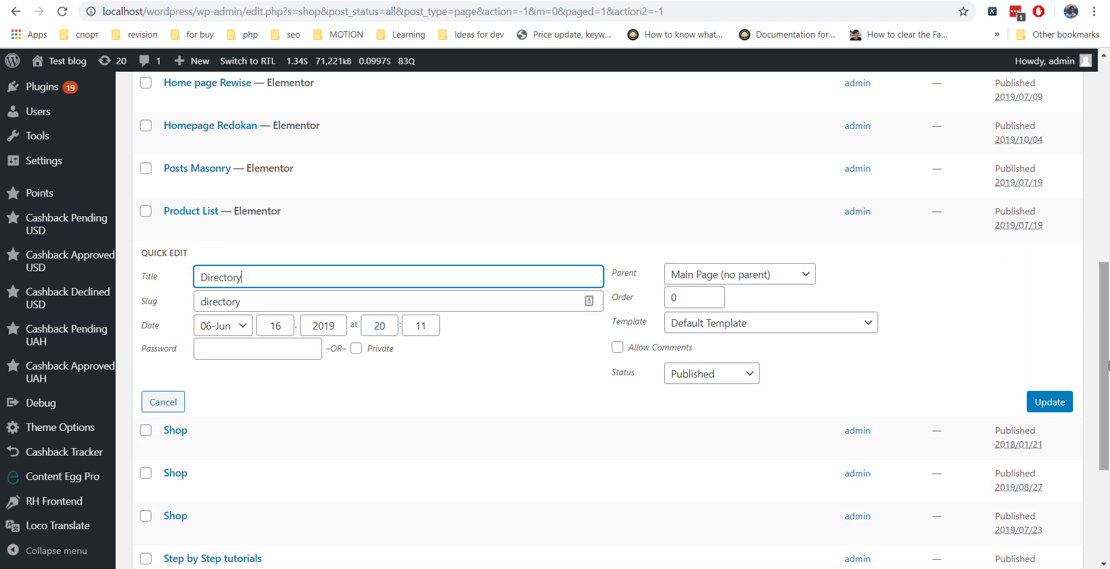
left_click(1059, 403)
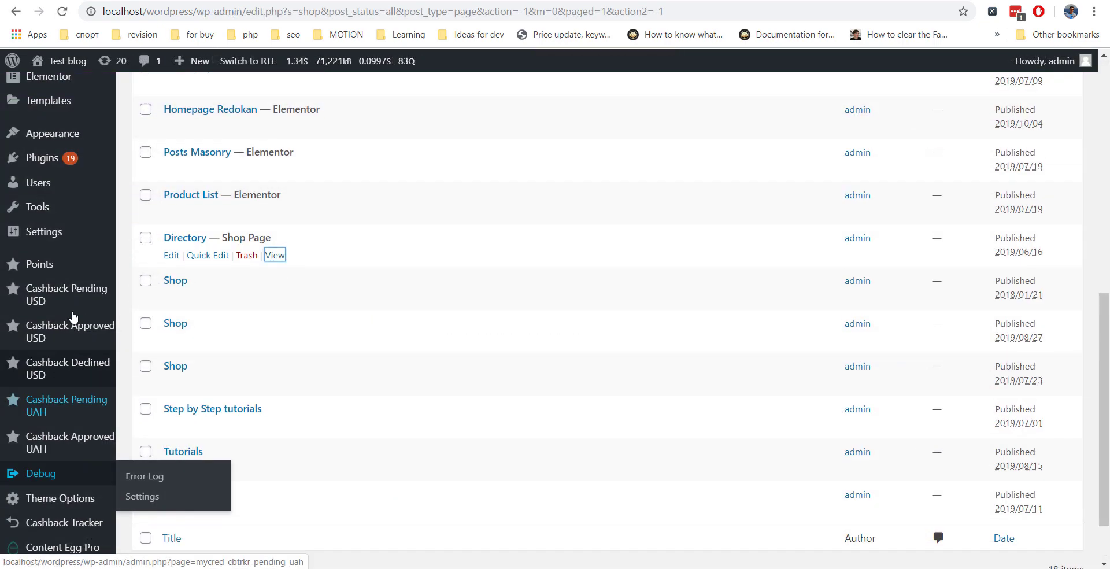
mouse_move(74, 236)
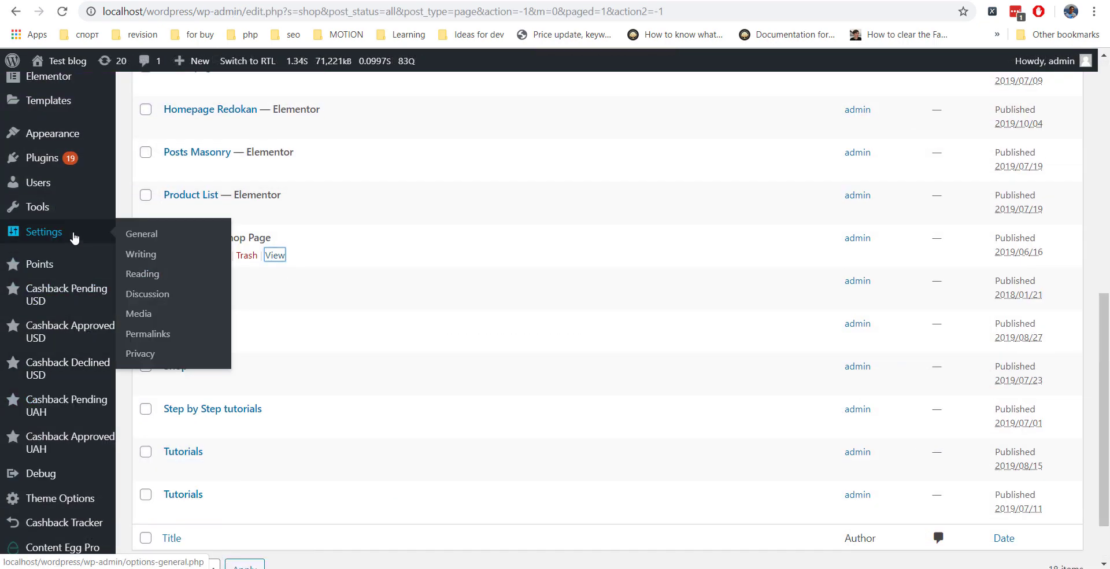
left_click(164, 342)
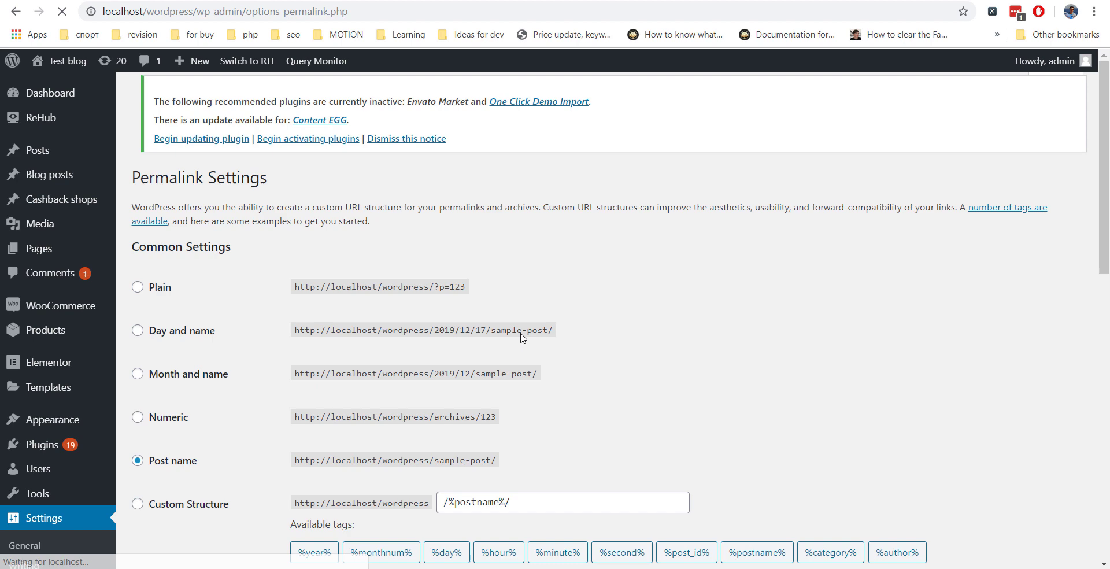